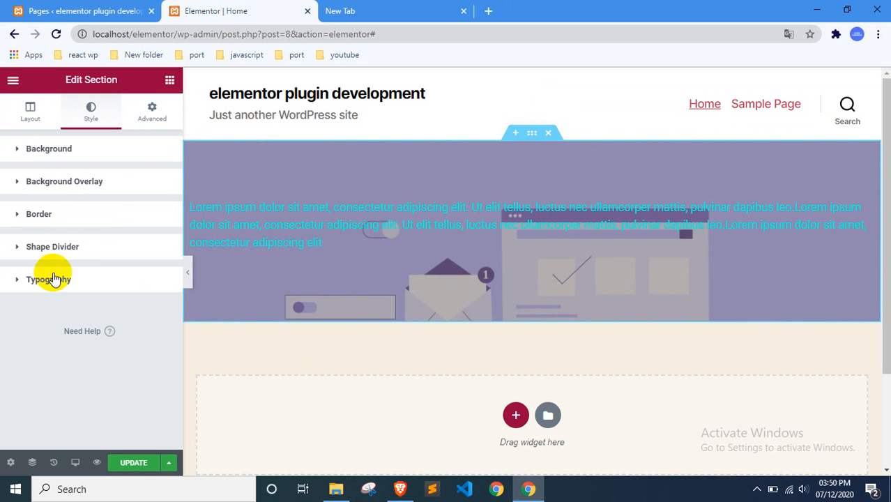
Open the section's Border style settings and set the normal-state border type to Solid.
left_click(72, 216)
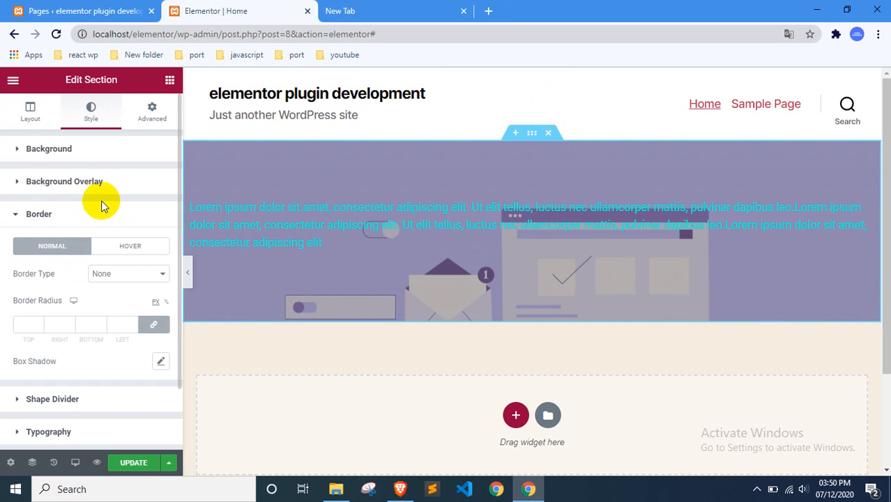
scroll(101, 210, "down", 1)
scroll(101, 210, "up", 1)
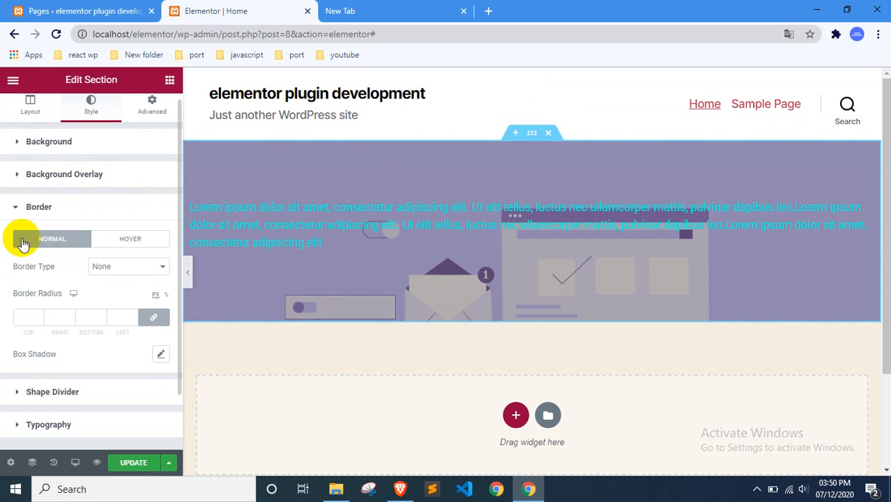
left_click(104, 266)
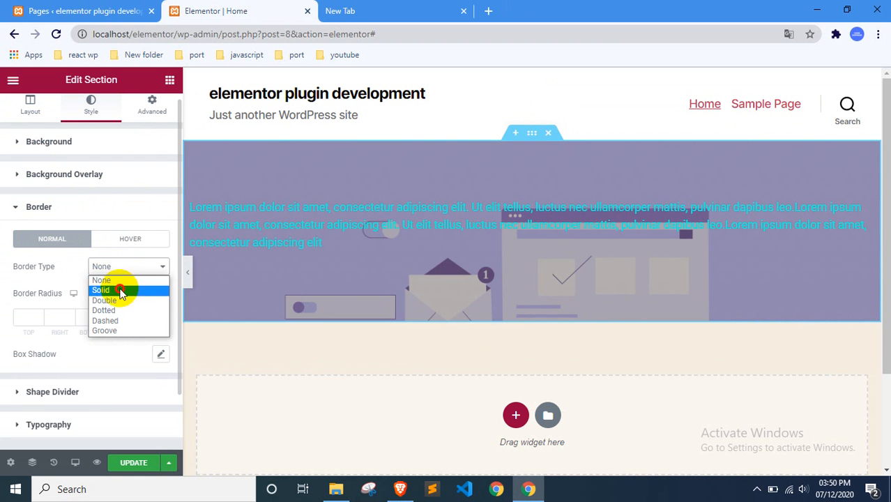
left_click(120, 290)
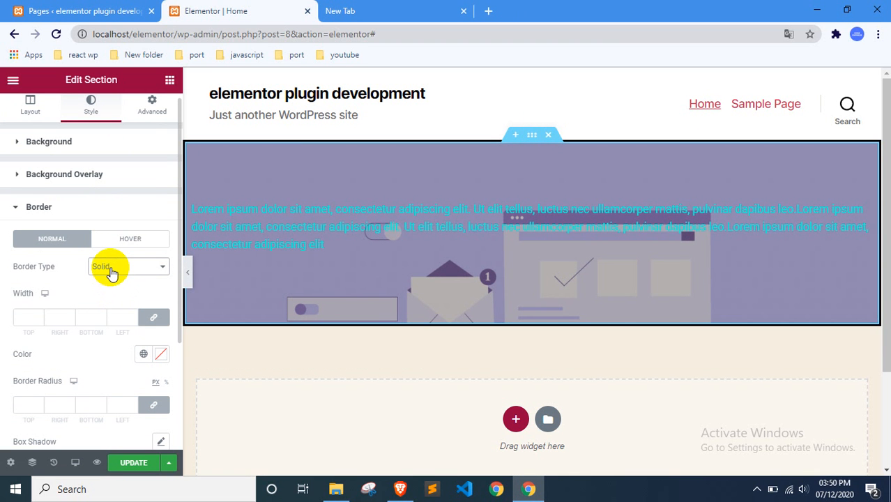
Try linked border widths of 150 and 2, and set the width to 5 on all sides.
left_click(33, 316)
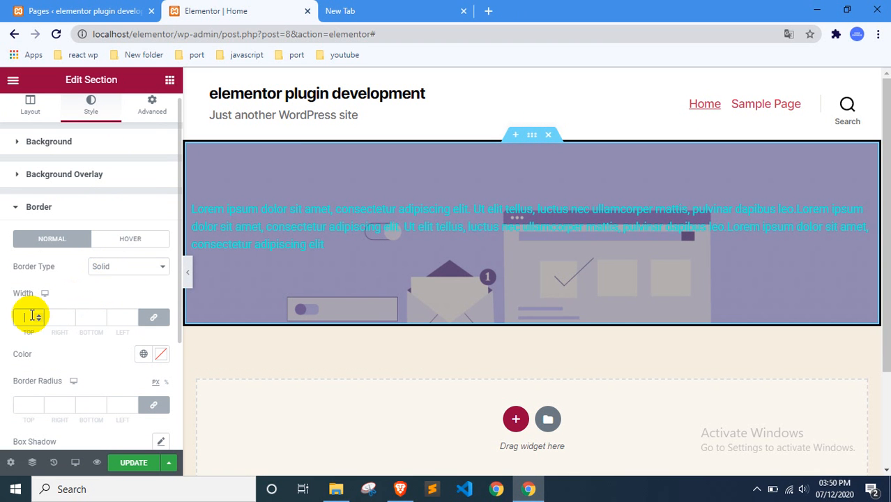
type("150")
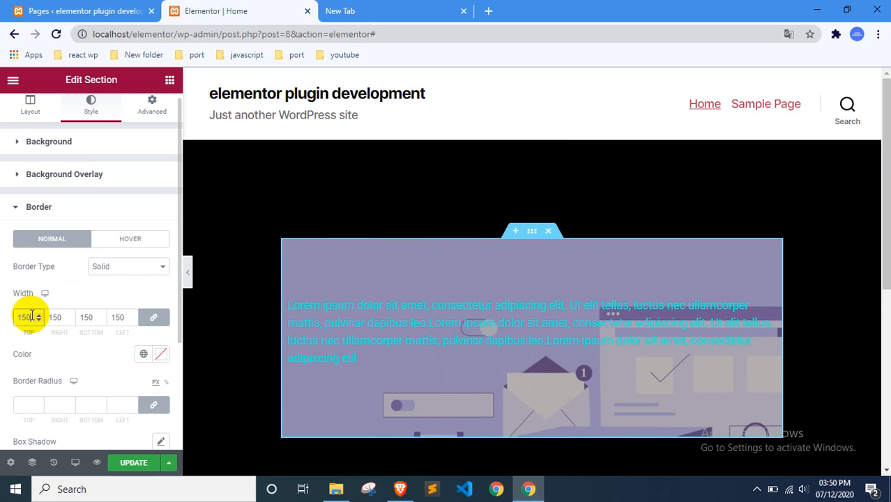
key("BackSpace")
key("BackSpace")
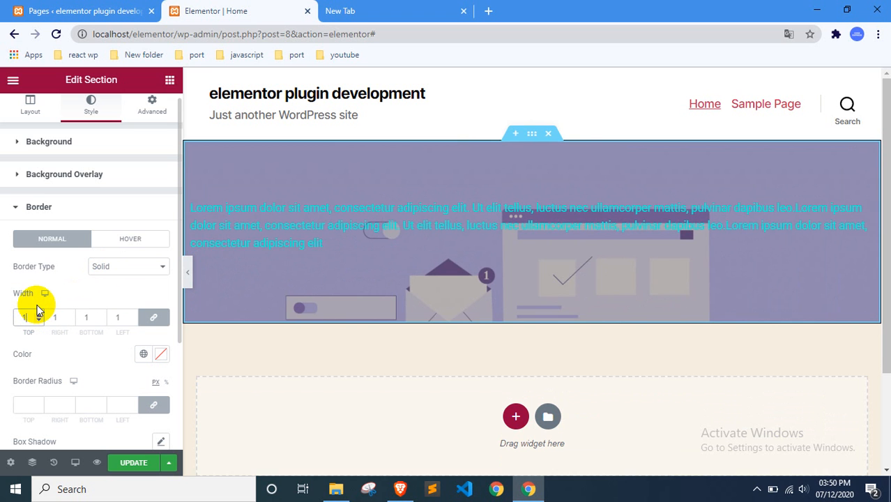
key("BackSpace")
type("2")
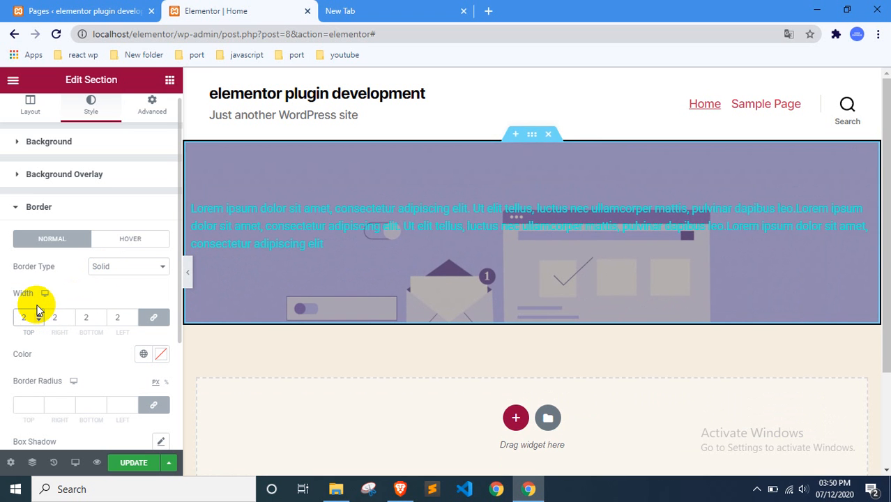
type("5")
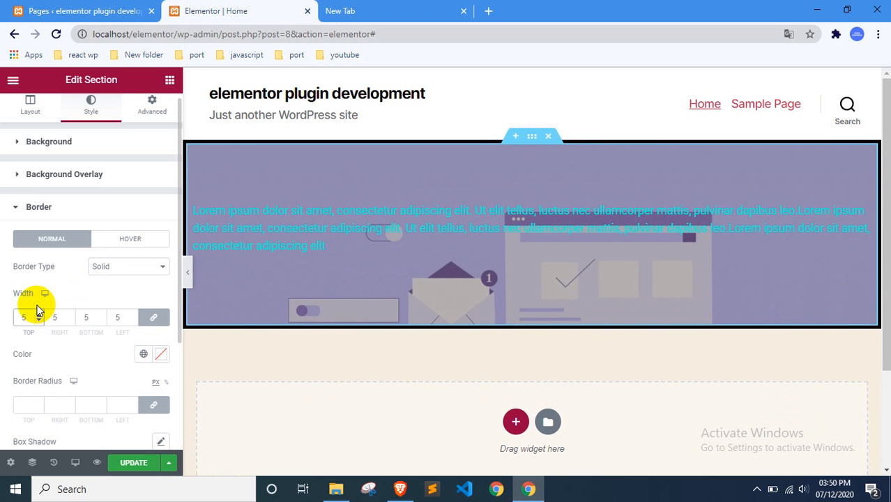
Unlink the border width sides and set the right width to 10 and the left width to 40.
left_click(156, 317)
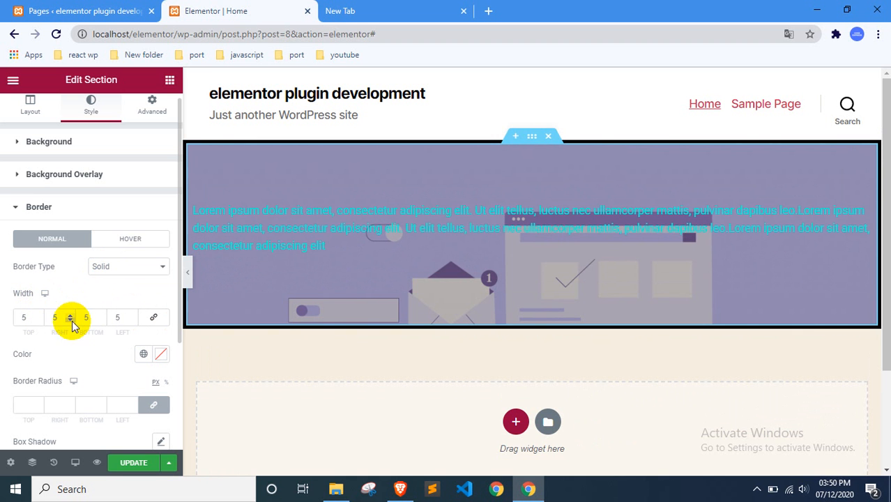
left_click_drag(60, 318, 41, 322)
type("10")
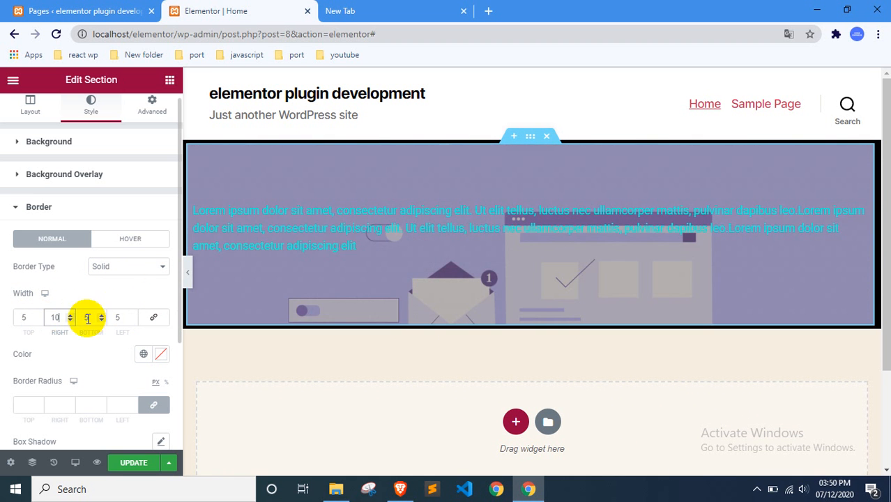
left_click_drag(87, 318, 114, 321)
type("40")
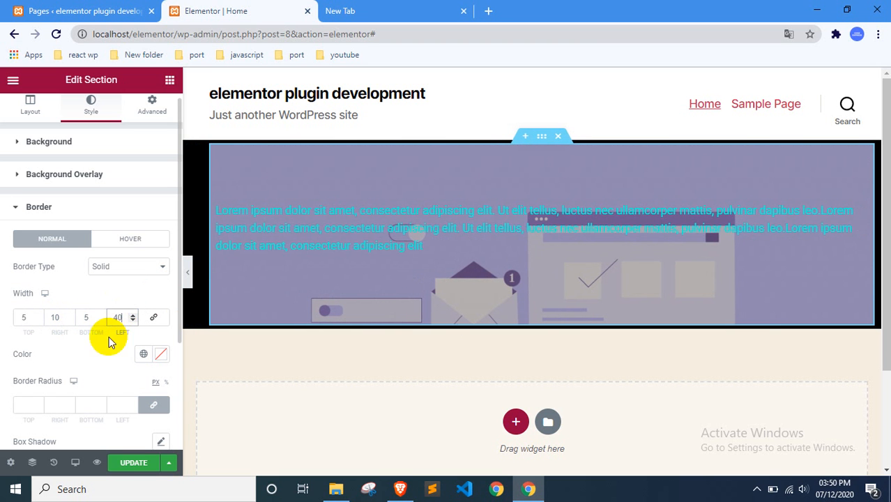
Try a left border width of 0, and set it to 10.
key("BackSpace")
key("BackSpace")
type("0")
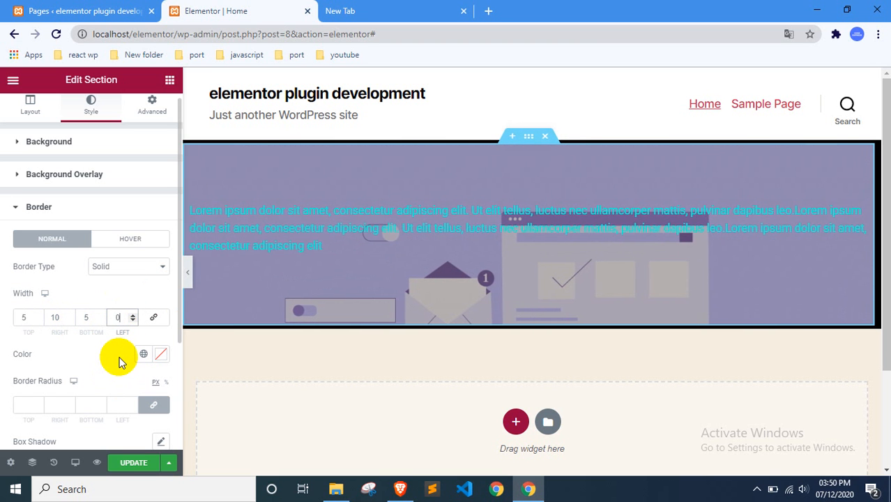
type("10")
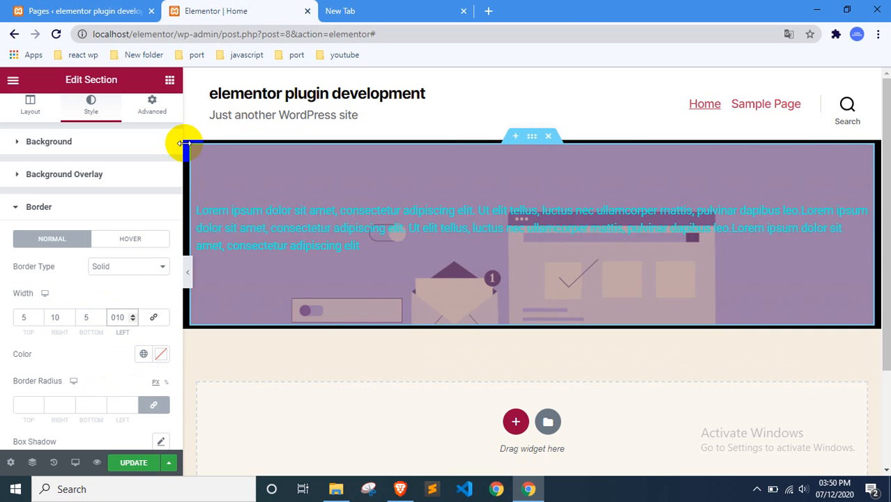
Set both the right and left border widths to 20.
double_click(59, 318)
type("20")
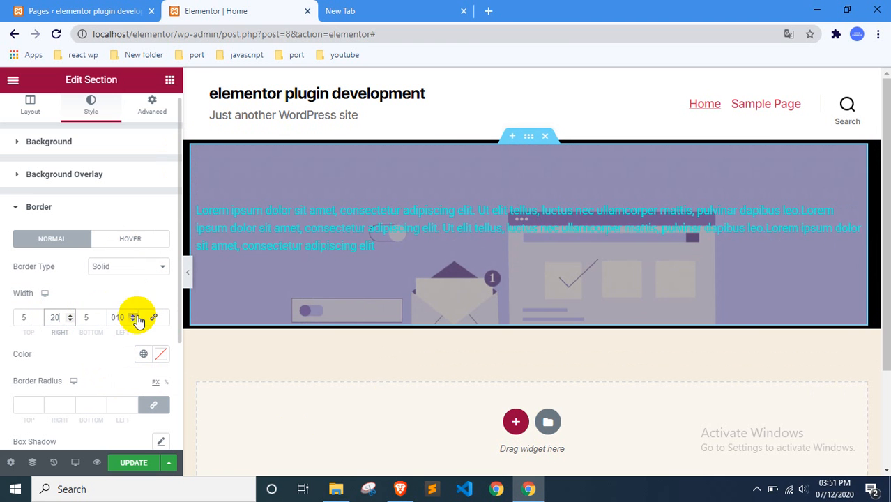
left_click_drag(136, 318, 95, 317)
type("20")
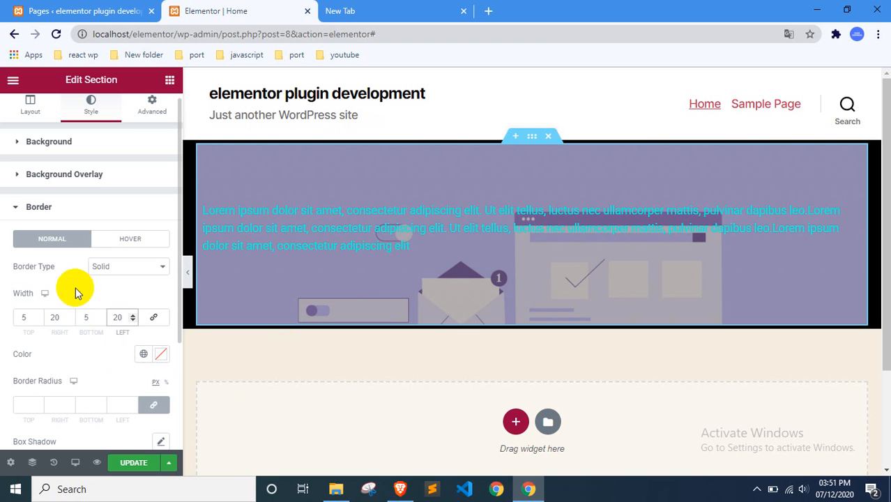
Try the Double, Dotted and Dashed border types on the section, and set the type to Groove.
left_click(100, 268)
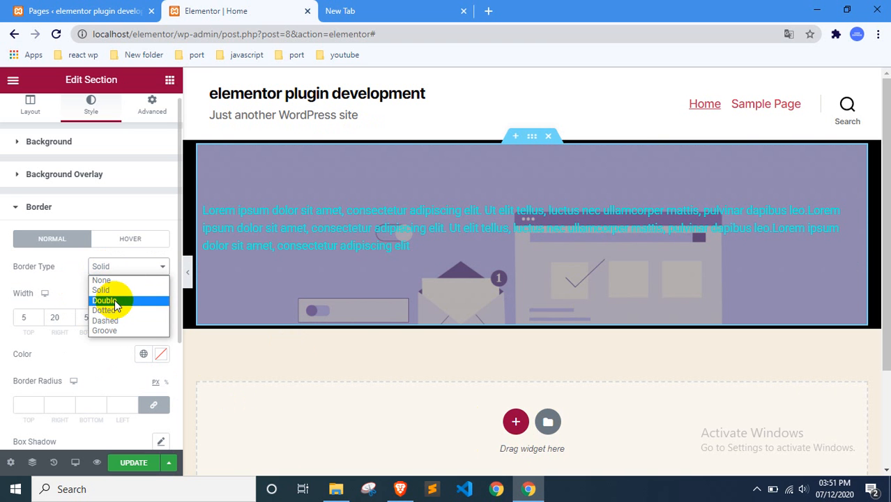
left_click(105, 301)
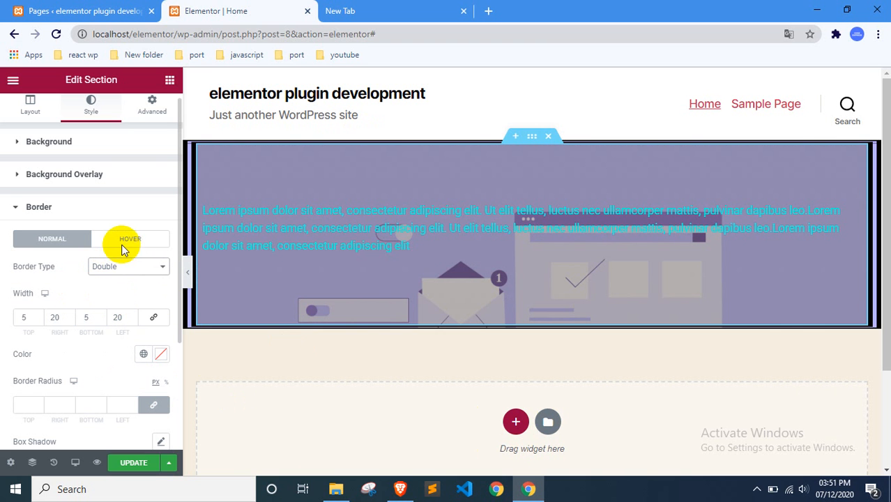
left_click(118, 268)
left_click(119, 307)
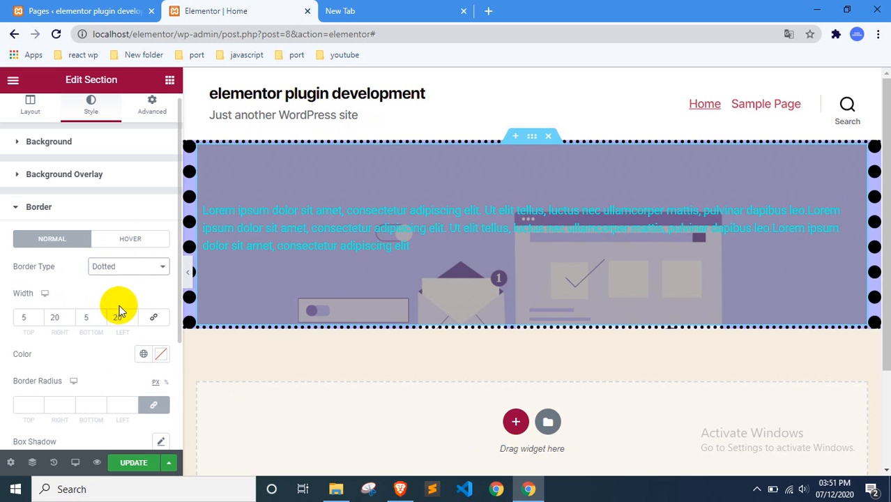
left_click(120, 265)
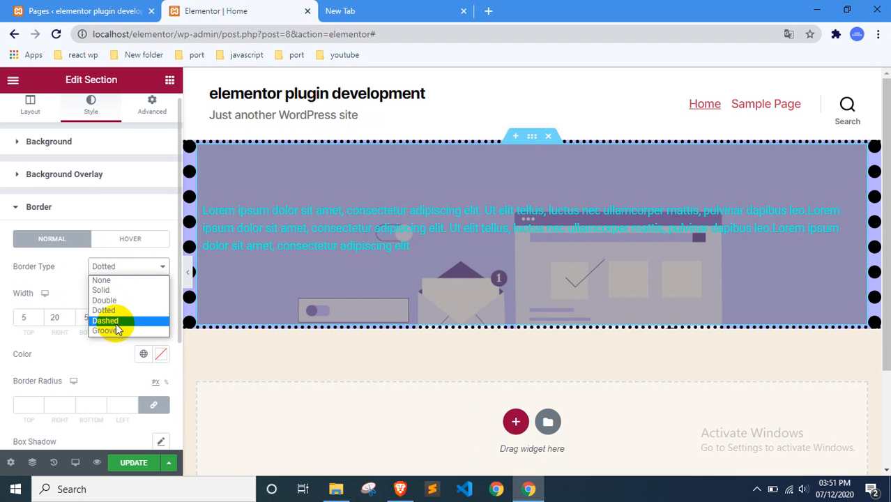
left_click(116, 322)
left_click(129, 265)
left_click(114, 319)
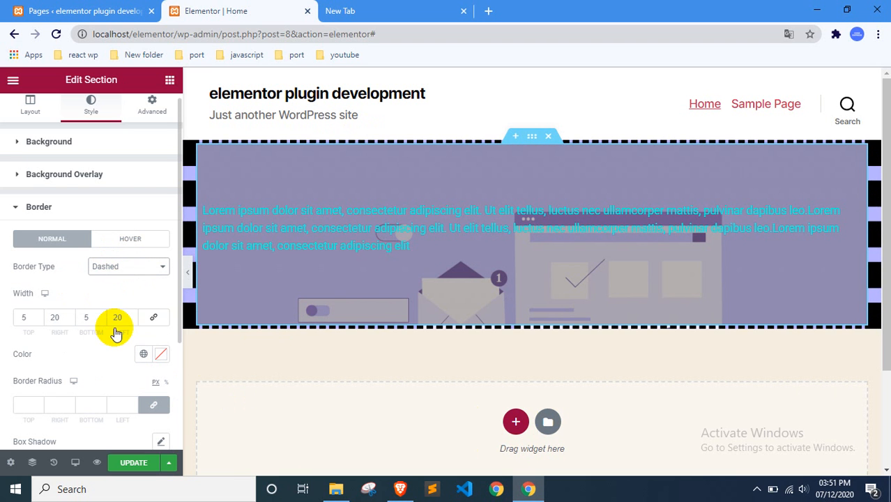
Set the section's hover-state border type to Solid.
left_click(127, 240)
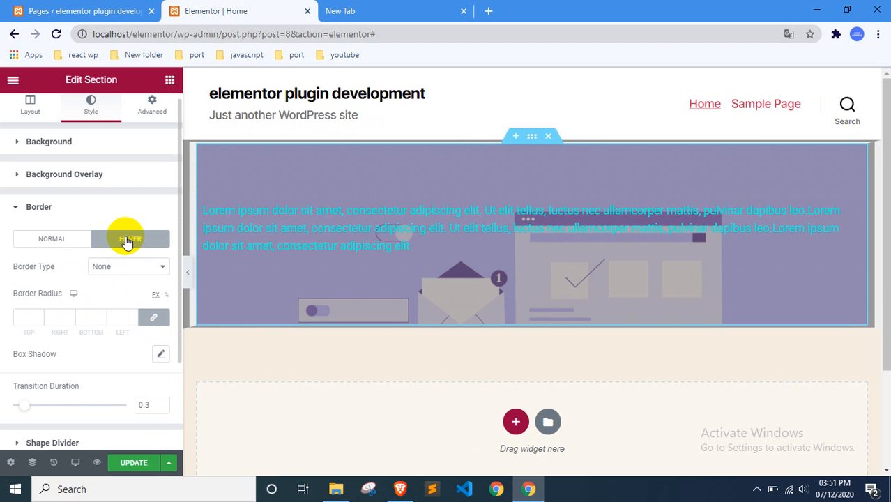
left_click(109, 265)
left_click(106, 288)
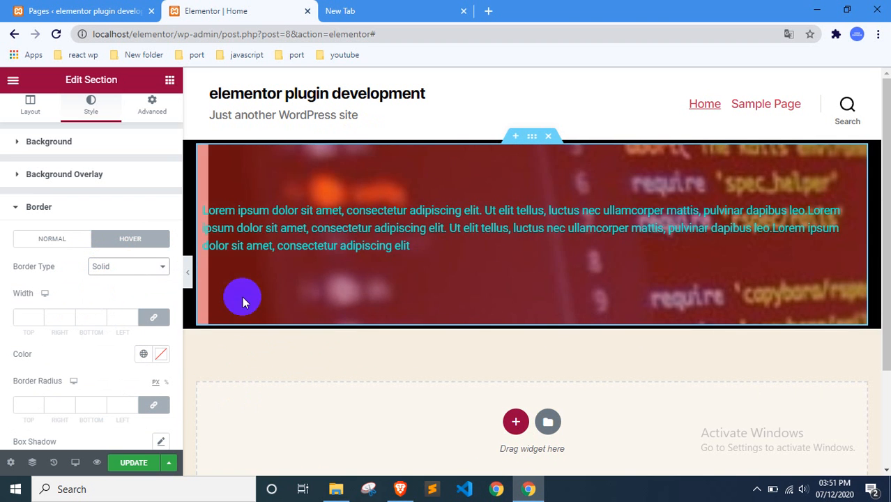
Reset the section's border type to None for both the normal and hover states.
left_click(73, 248)
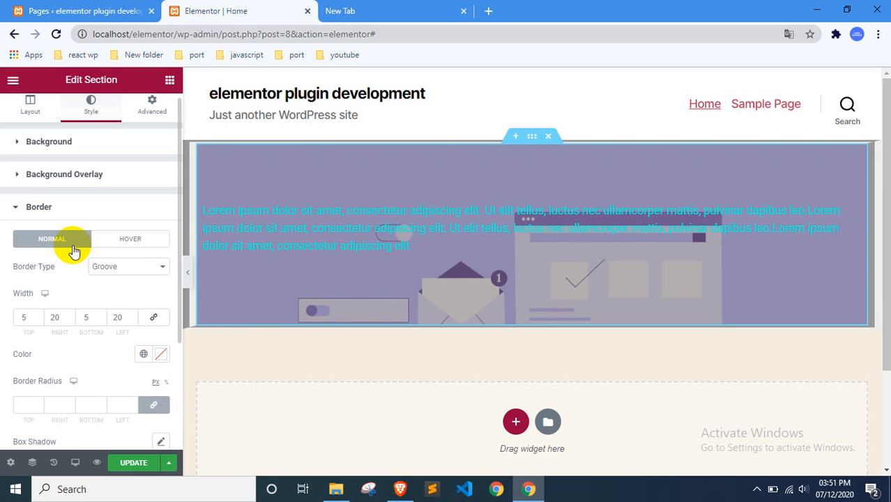
left_click(109, 271)
left_click(117, 278)
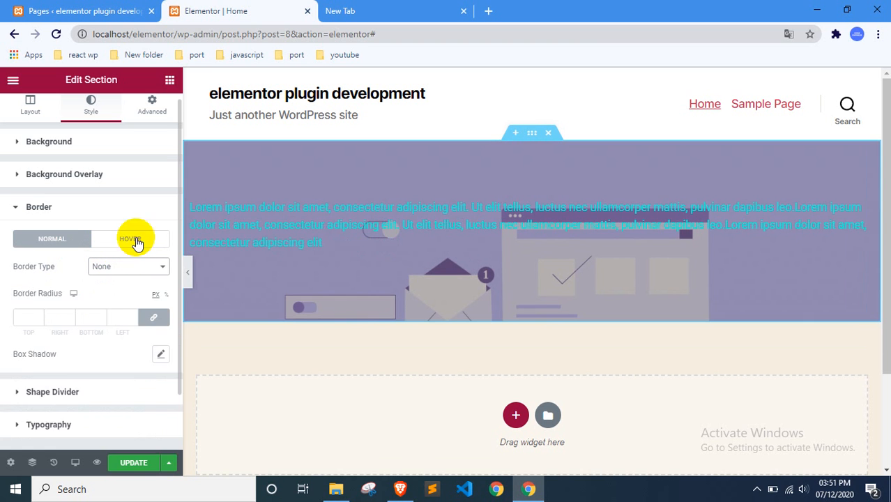
left_click(136, 241)
left_click(127, 266)
left_click(117, 276)
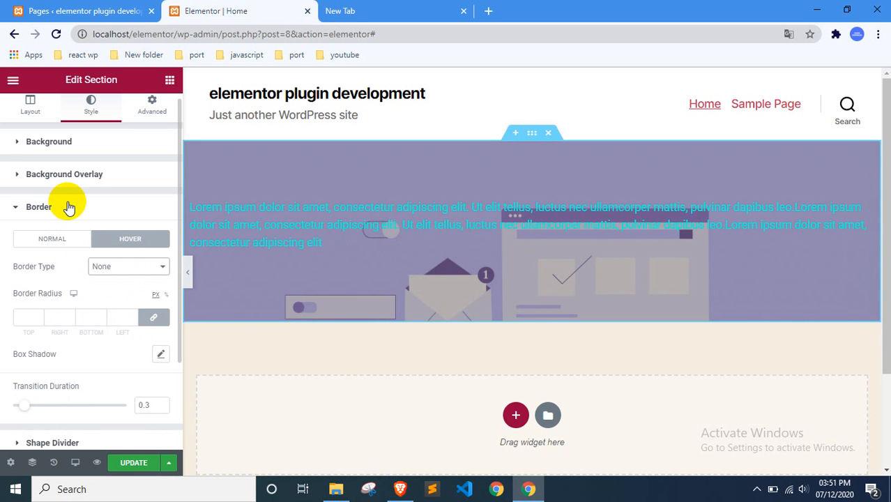
Set the section's hover-state border to Solid with a width of 10 on all sides.
scroll(60, 298, "down", 2)
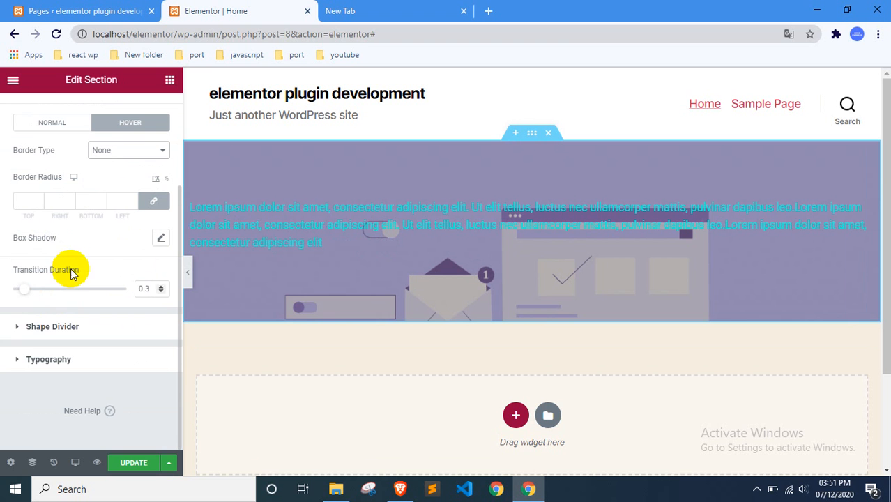
scroll(75, 265, "up", 2)
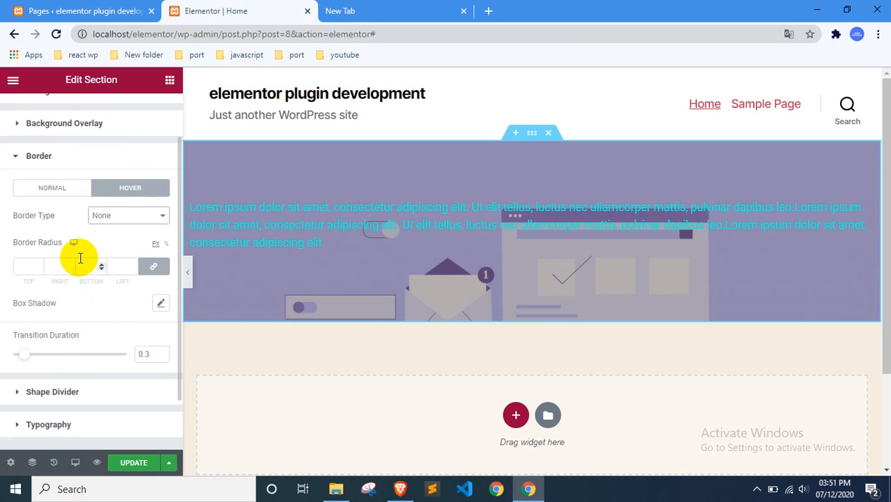
scroll(70, 244, "down", 1)
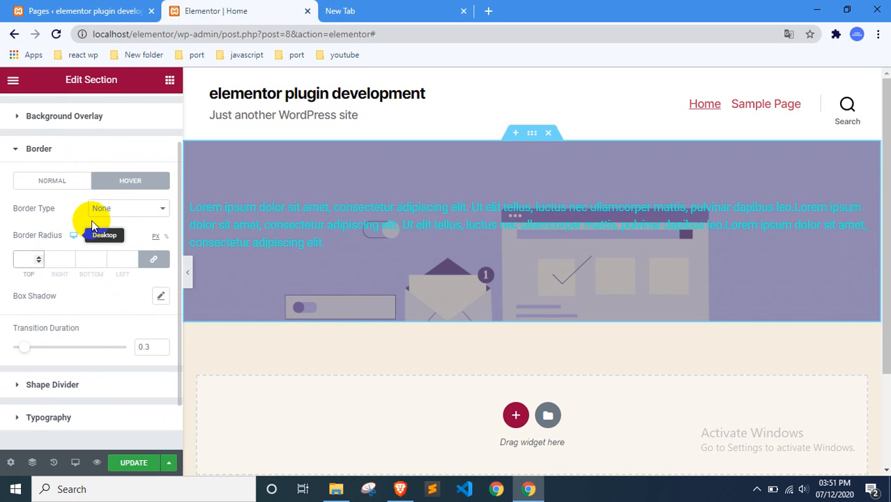
left_click(112, 208)
left_click(109, 230)
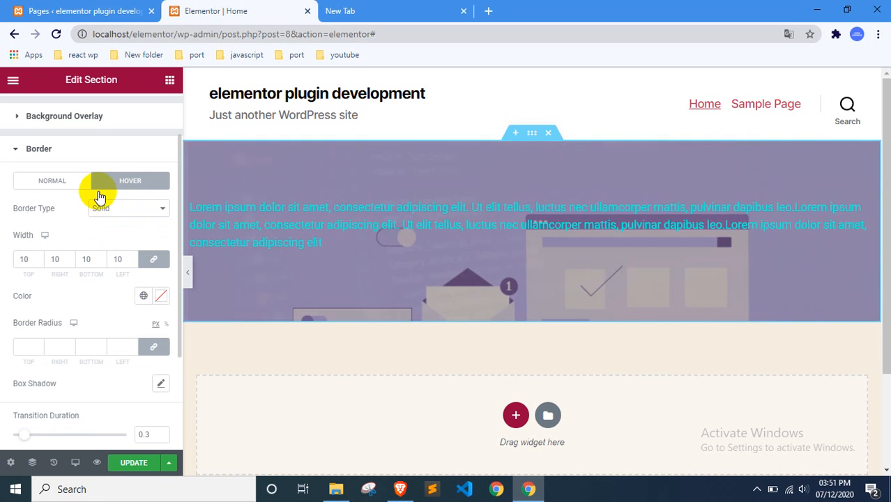
Set the normal-state border to Solid and relink its width sides with a value of 10 on every side.
left_click(64, 180)
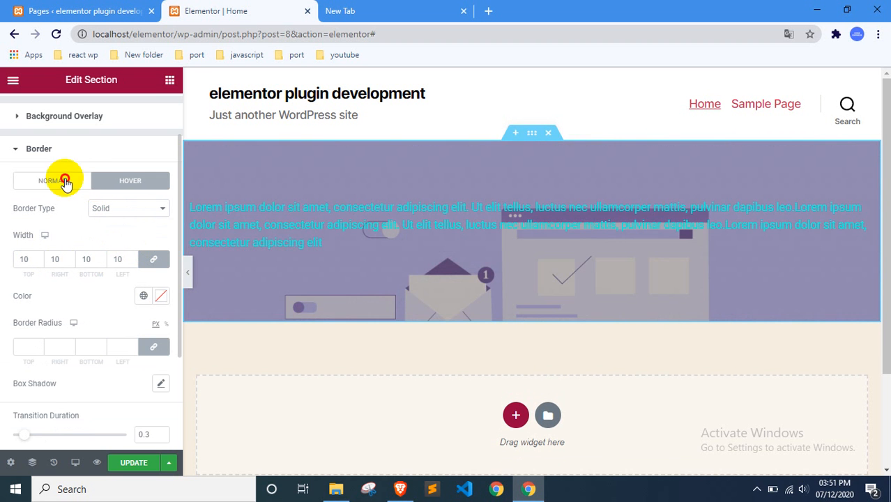
left_click(36, 260)
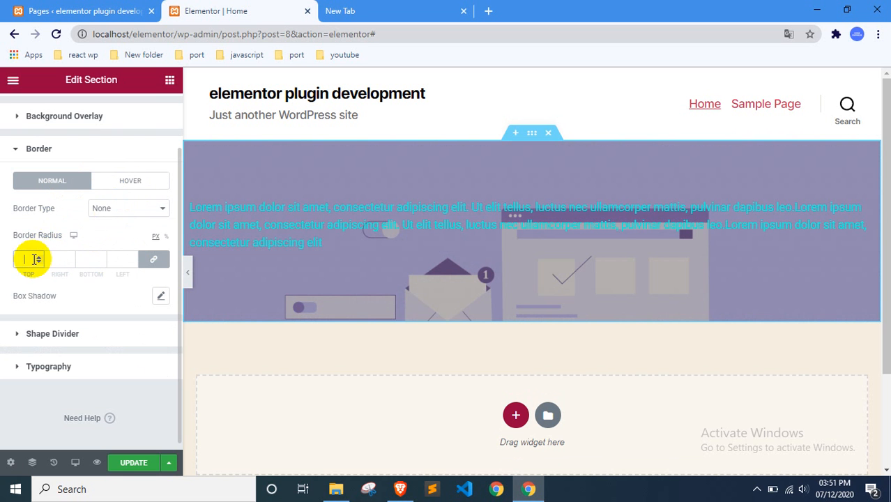
left_click(104, 208)
left_click(102, 230)
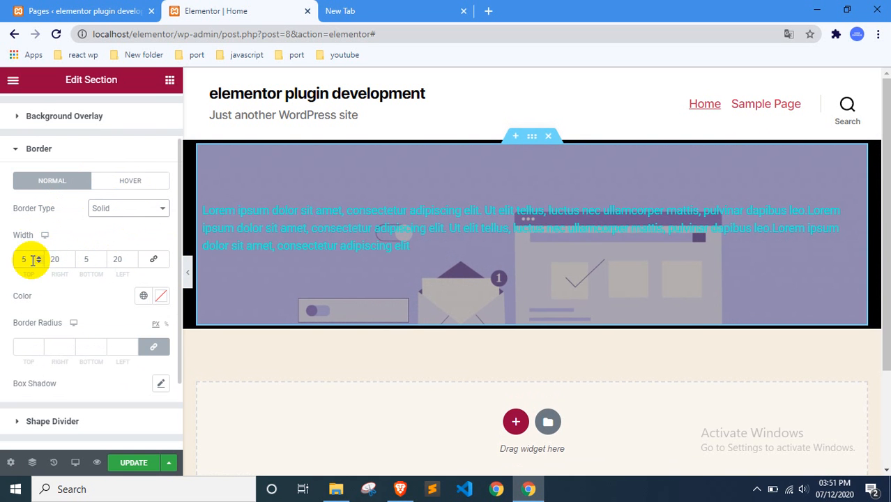
left_click_drag(33, 260, 7, 272)
type("10")
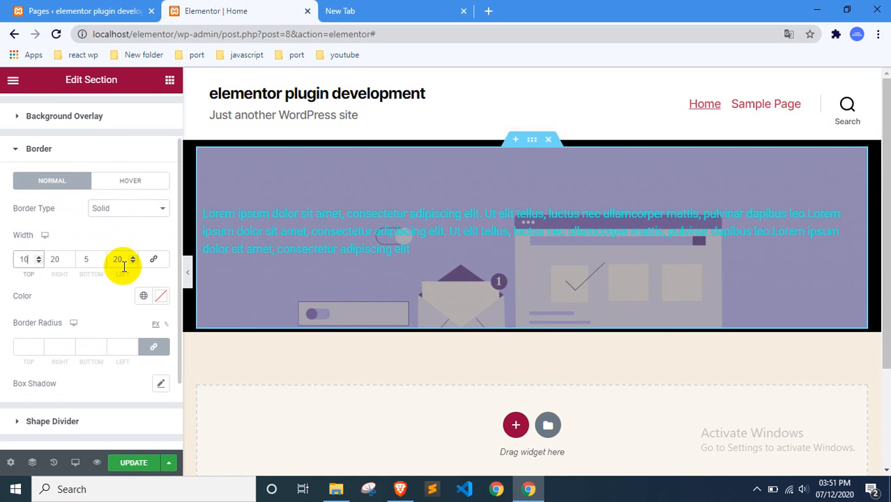
left_click(153, 260)
left_click(58, 259)
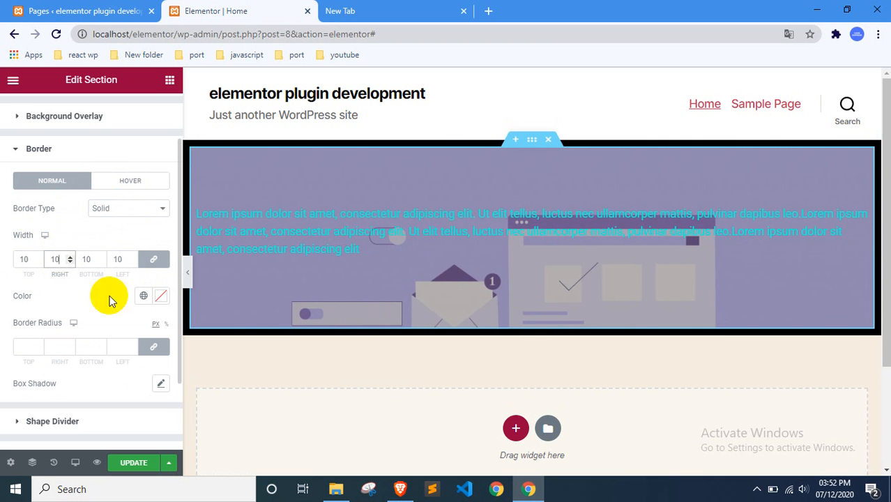
Try a normal-state border radius of 50, settle on 10 for all corners, and set the border type to None.
left_click(23, 343)
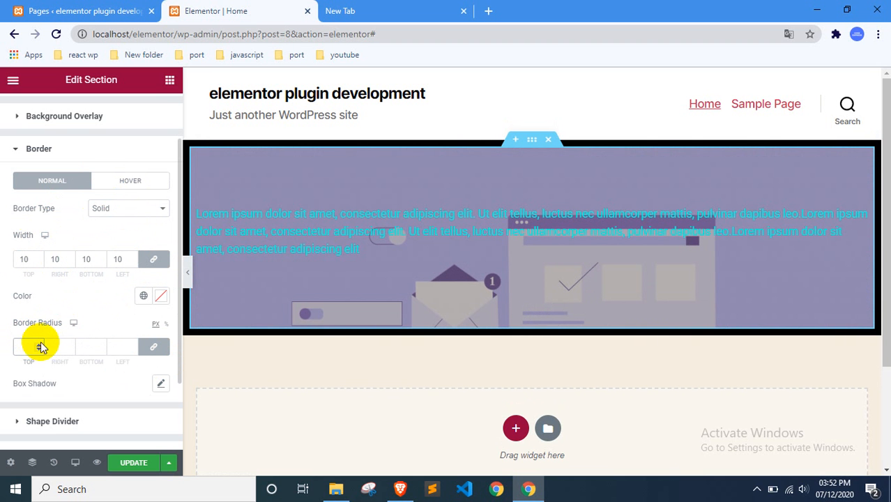
type("50")
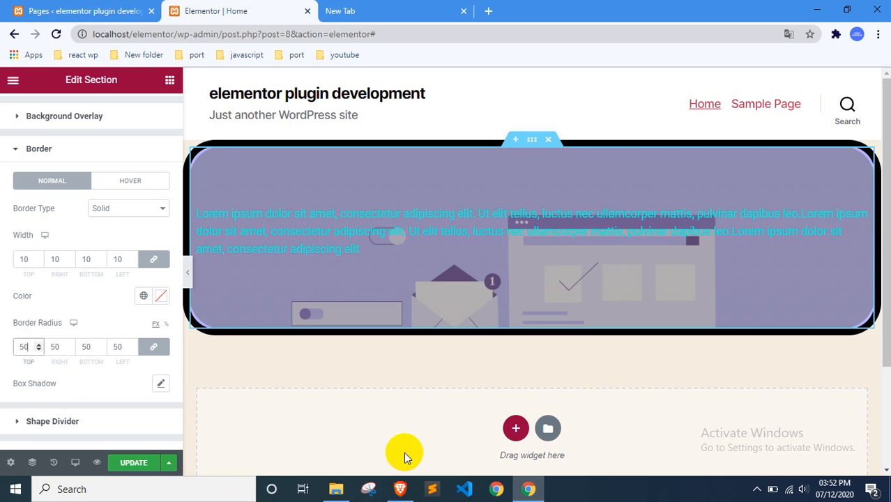
left_click_drag(35, 347, 2, 357)
type("10")
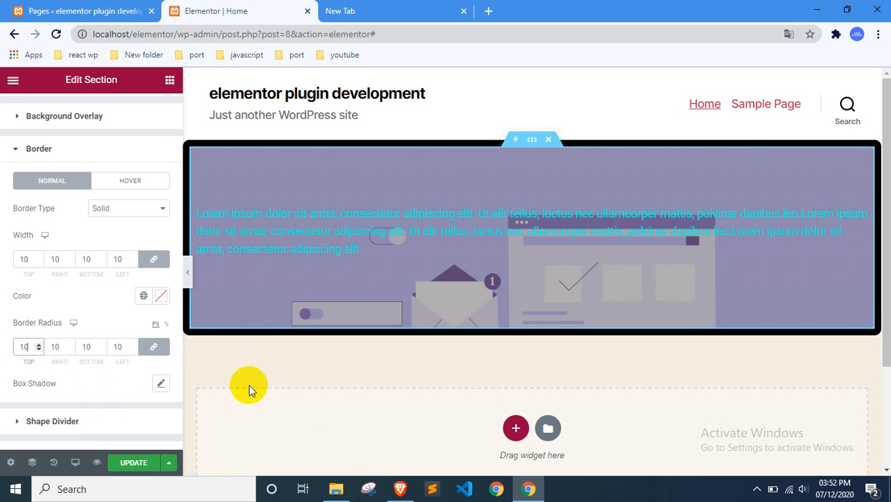
left_click(80, 309)
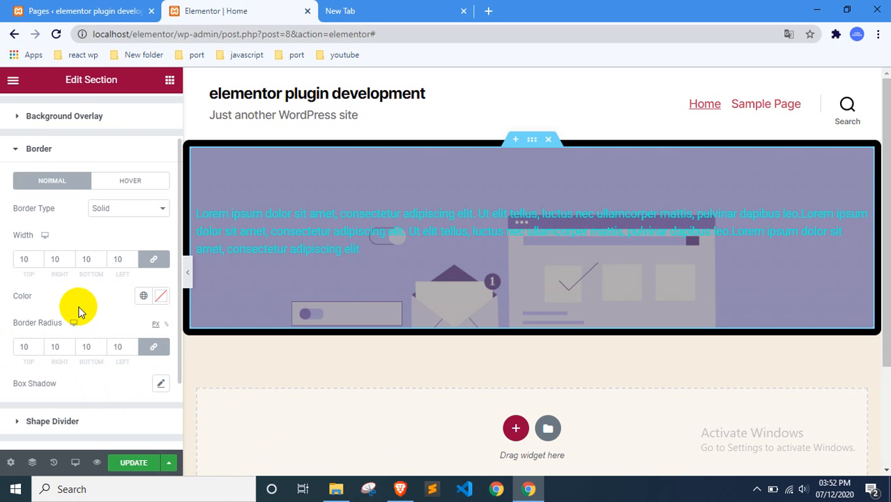
left_click(127, 207)
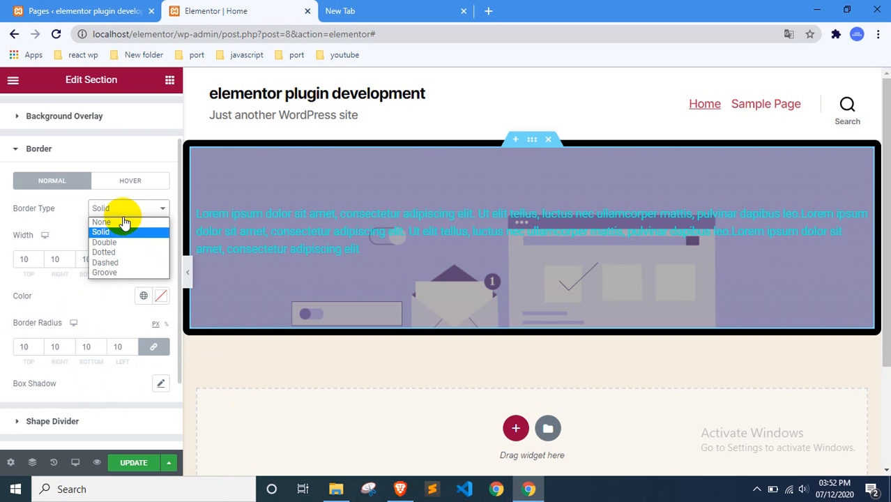
left_click(115, 222)
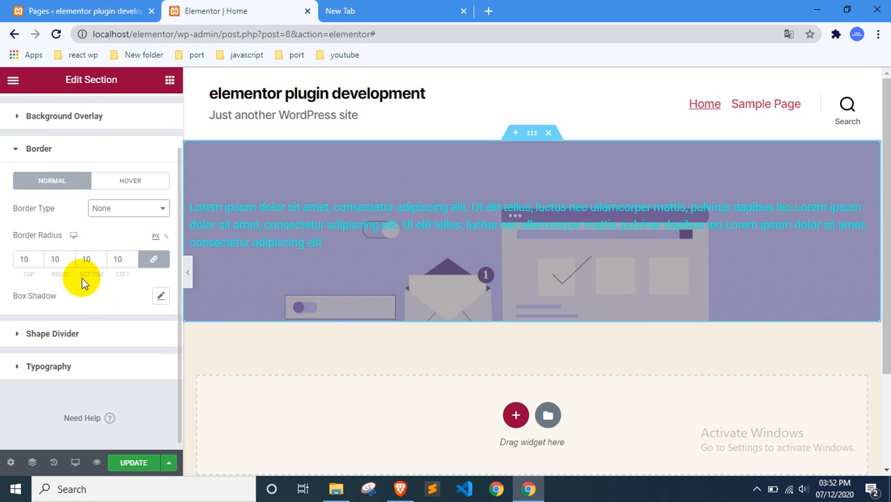
Add a box shadow to the section with a horizontal offset of about 8 and a nearly opaque red color.
left_click(158, 295)
scroll(84, 277, "down", 1)
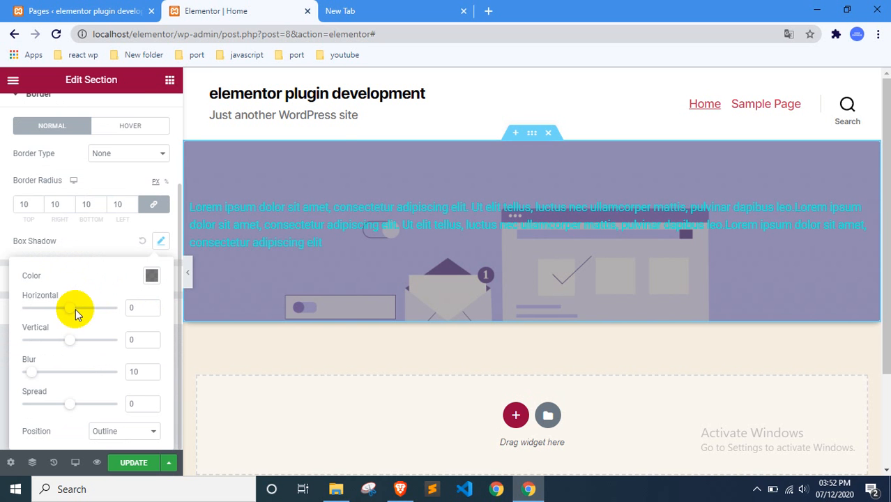
mouse_move(75, 308)
left_mouse_down()
mouse_move(85, 302)
mouse_move(74, 307)
left_mouse_up()
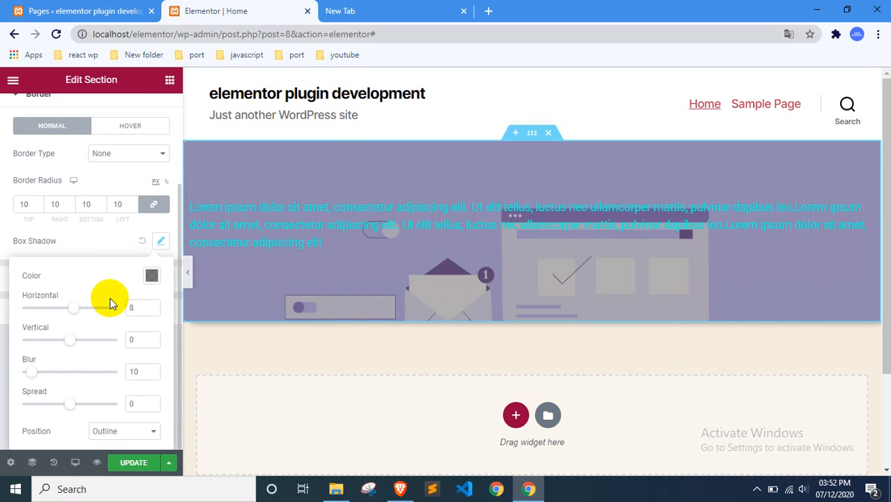
left_click(151, 276)
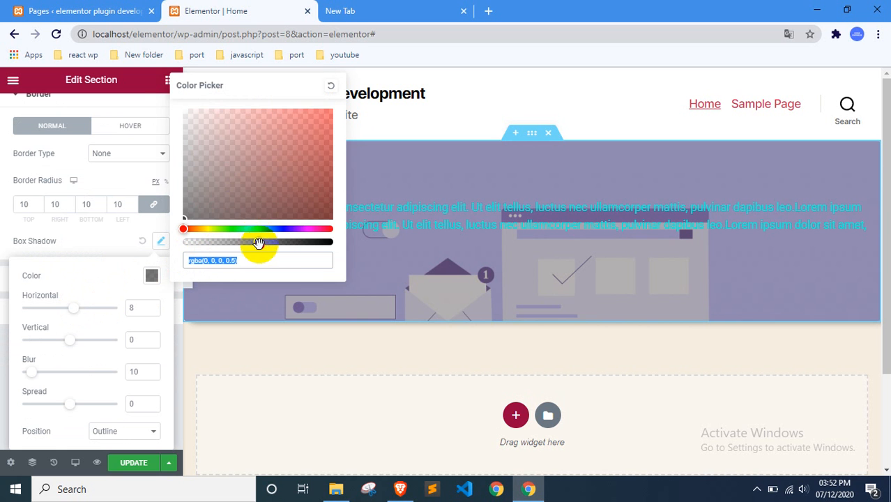
left_click_drag(258, 242, 324, 240)
left_click(317, 141)
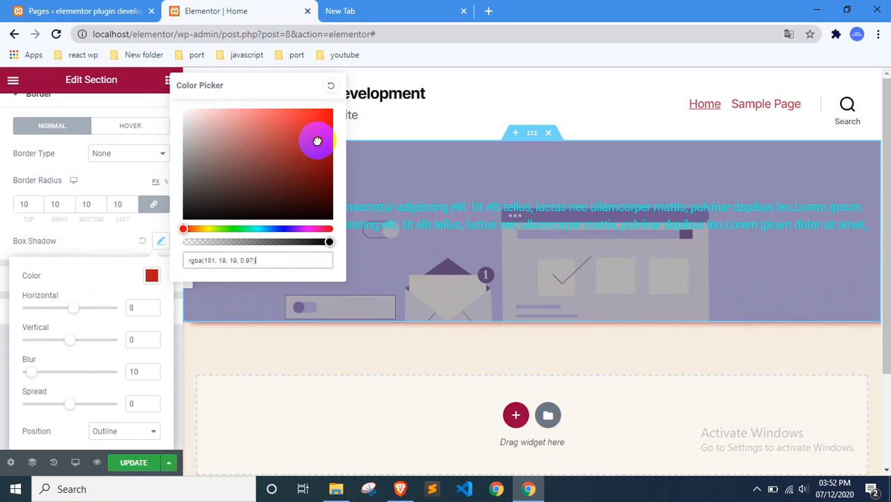
left_click(97, 234)
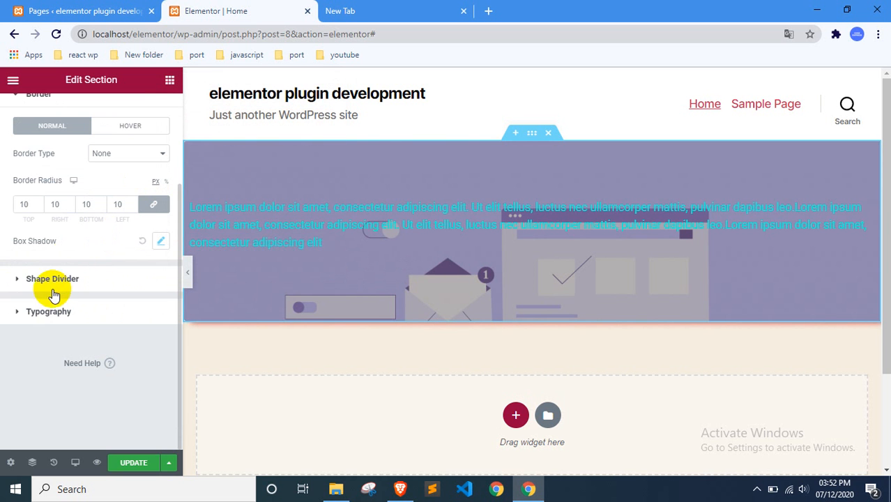
Adjust the section's box shadow to about 82 horizontal, 22 vertical, 47 blur and -20 spread.
left_click(159, 242)
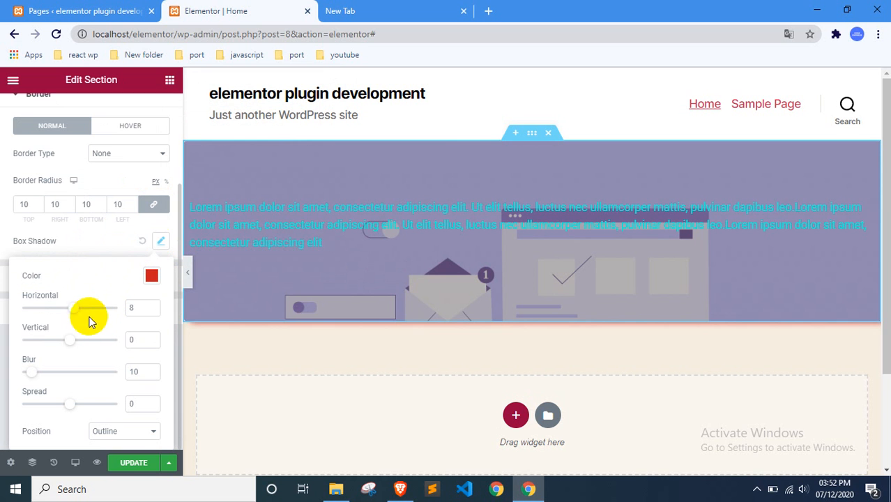
mouse_move(64, 340)
left_mouse_down()
mouse_move(51, 347)
mouse_move(91, 342)
mouse_move(82, 343)
left_mouse_up()
left_click_drag(76, 307, 110, 307)
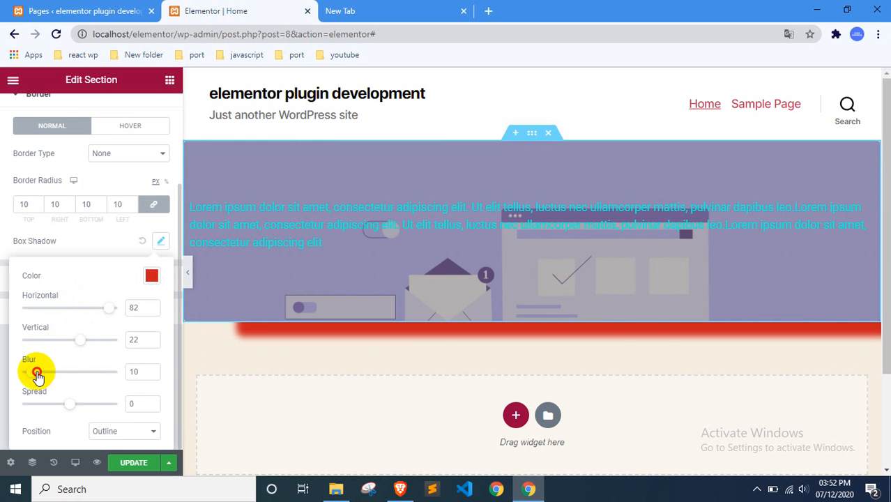
left_click_drag(37, 375, 40, 403)
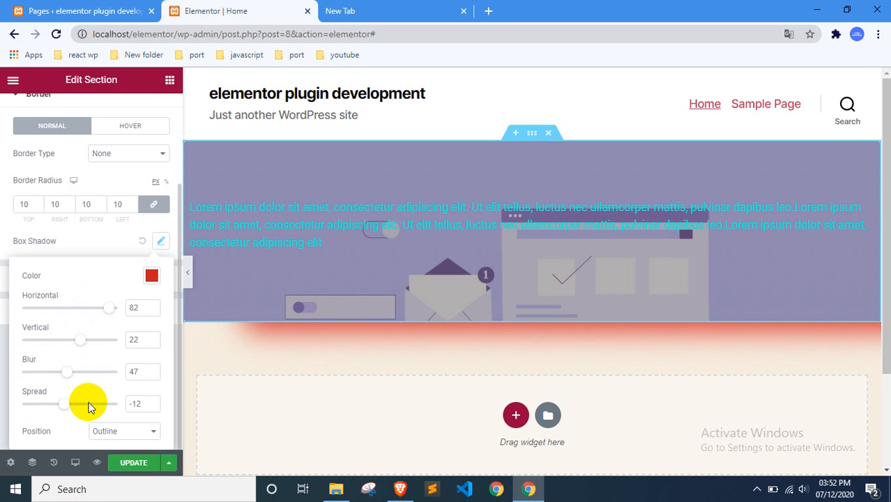
left_click_drag(69, 404, 60, 405)
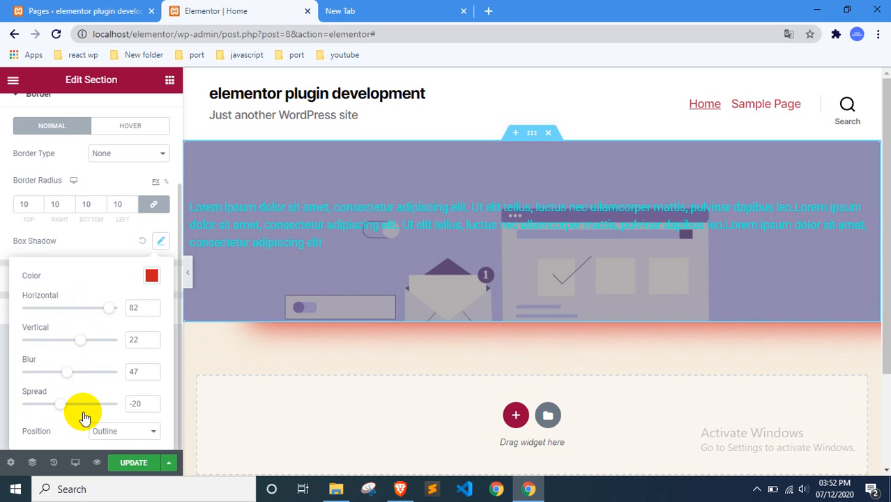
Try the Inset position for the section's box shadow and return it to Outline.
left_click(96, 431)
left_click(104, 450)
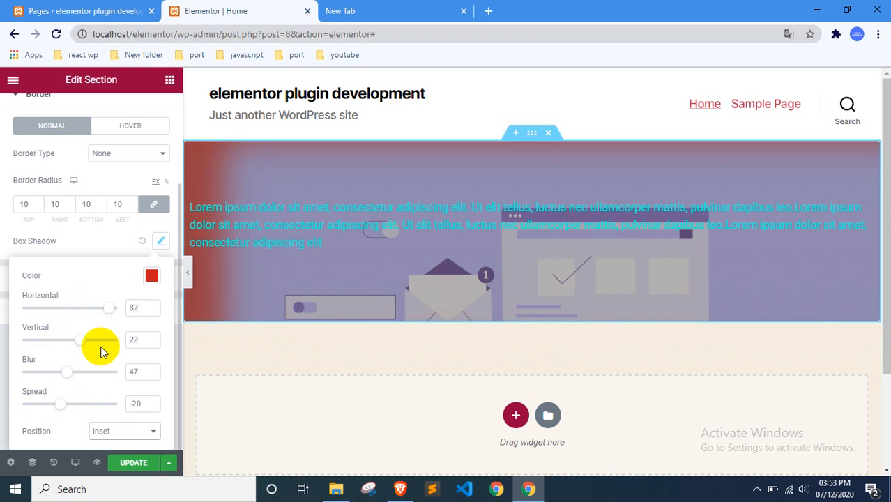
left_click(120, 432)
left_click(113, 441)
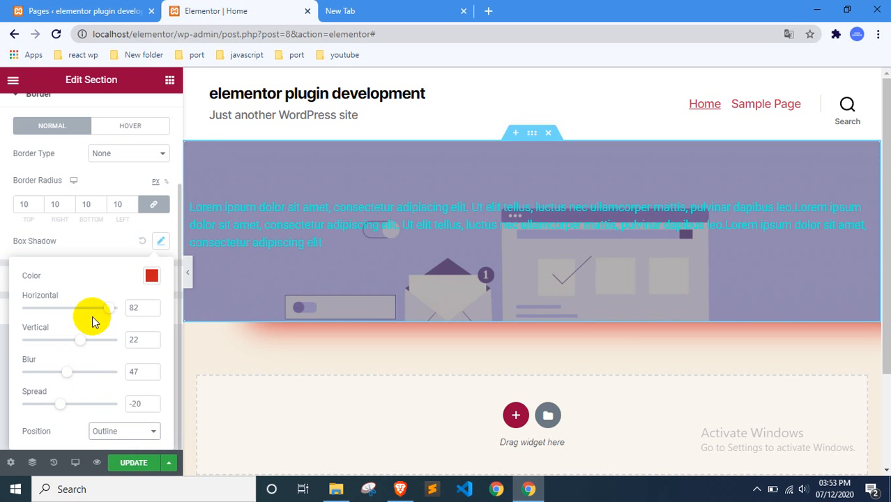
Increase the box shadow's vertical offset to about 40 and close the shadow settings.
mouse_move(81, 340)
left_mouse_down()
mouse_move(65, 342)
mouse_move(91, 340)
left_mouse_up()
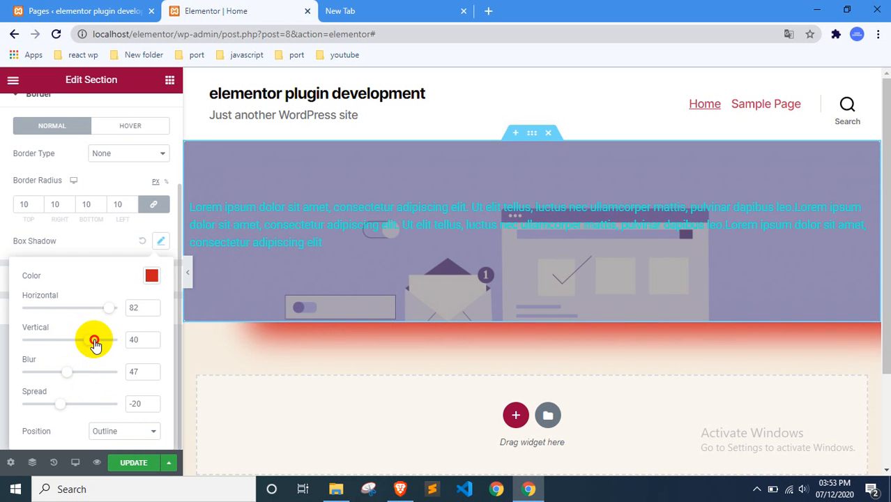
left_click(99, 240)
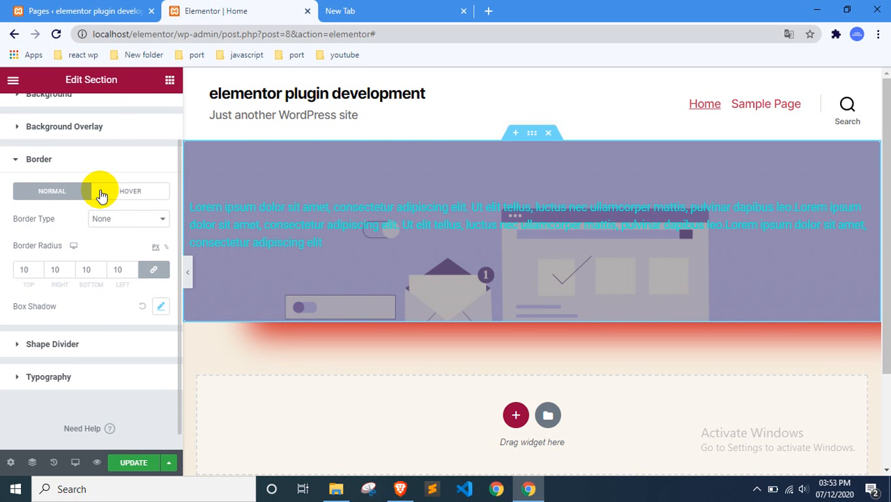
Add a Mountains shape divider to the section's top edge with a width of 100.
left_click(99, 345)
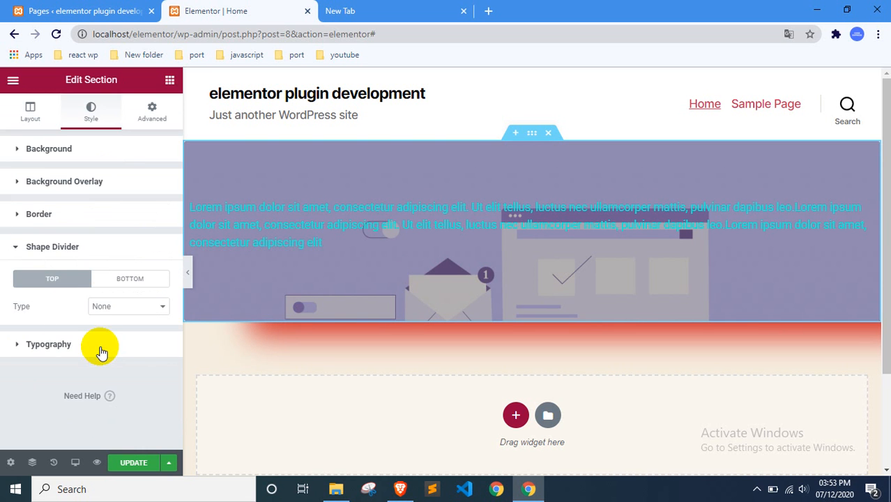
left_click(112, 306)
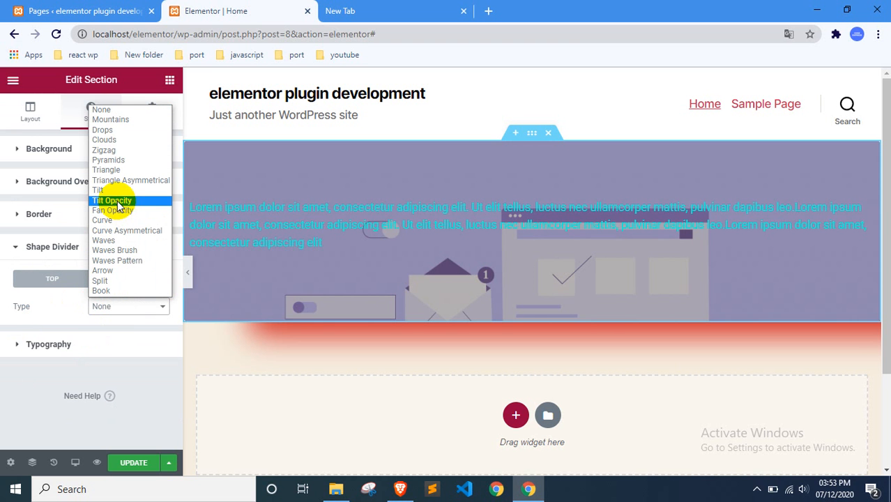
left_click(112, 120)
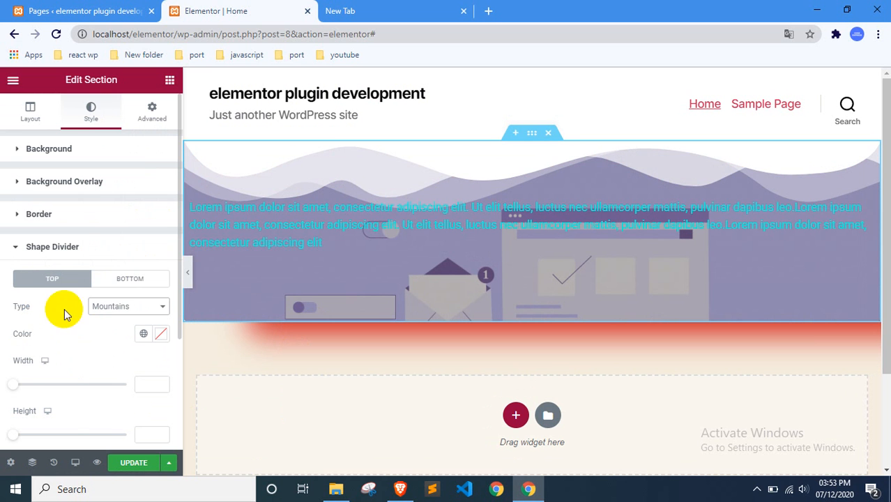
left_click(120, 306)
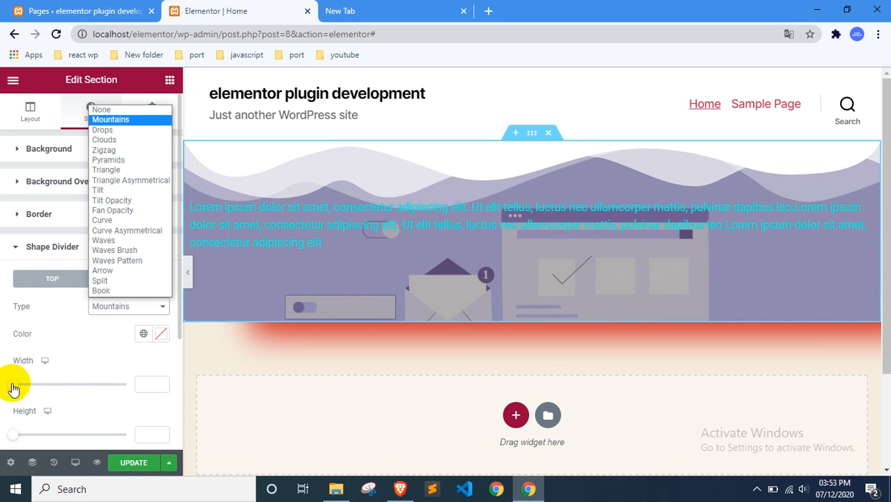
mouse_move(12, 388)
left_mouse_down()
mouse_move(74, 388)
mouse_move(4, 392)
left_mouse_up()
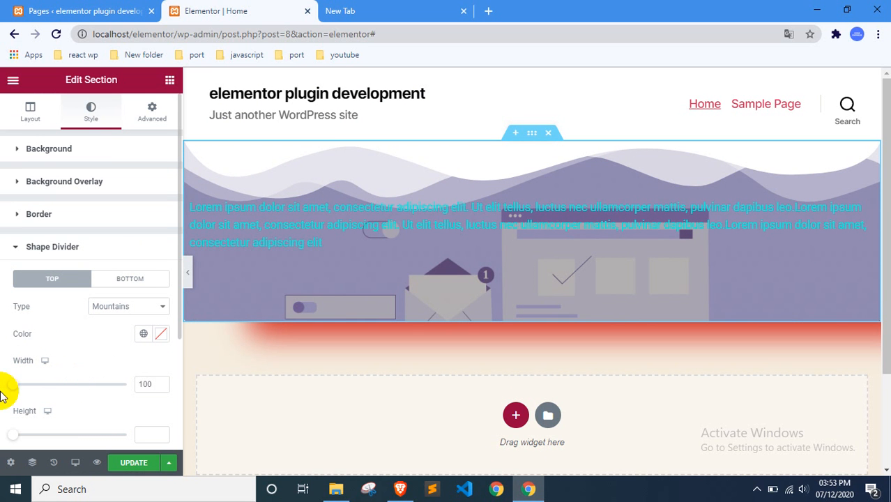
Set the top shape divider's color to a dark brown.
left_click(161, 334)
left_click(201, 200)
left_click_drag(132, 216, 137, 238)
left_click(146, 302)
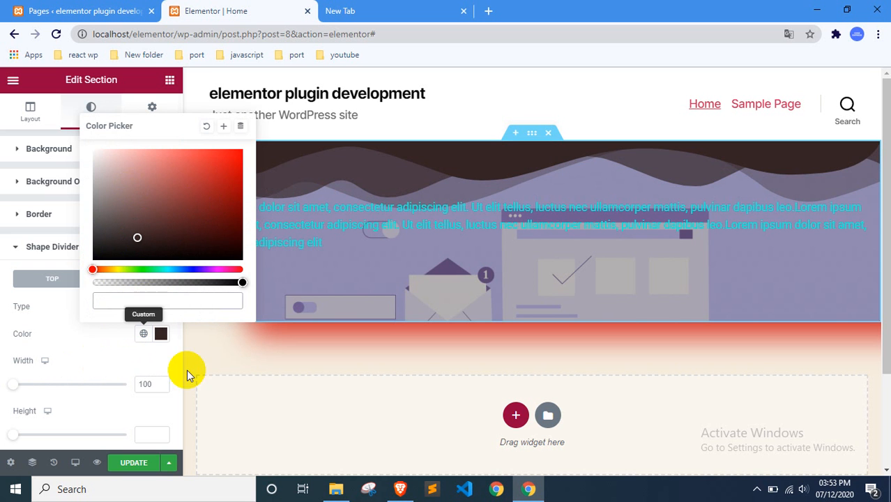
left_click(88, 337)
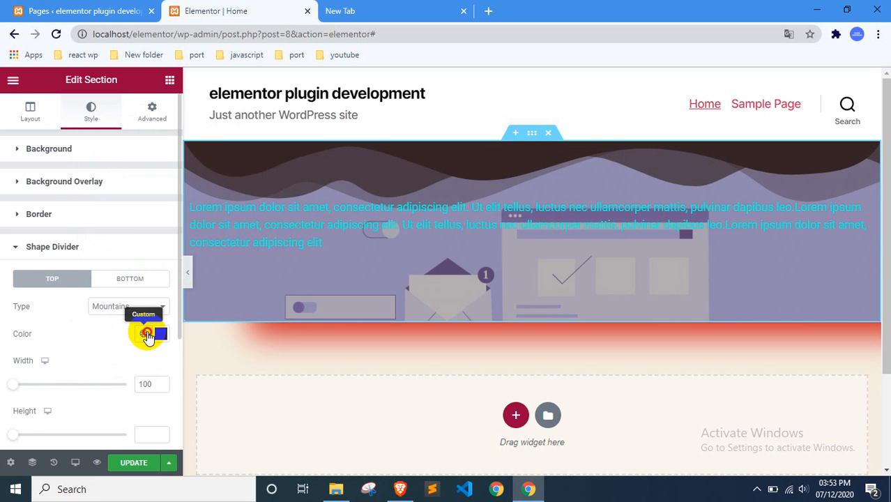
left_click(144, 334)
left_click(122, 341)
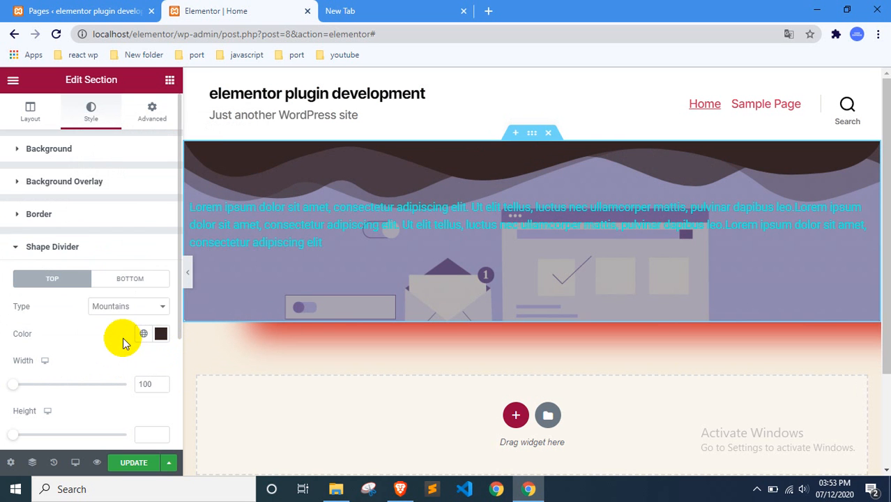
Try the Drops, Clouds, Tilt and Curve types for the section's top shape divider.
left_click(117, 301)
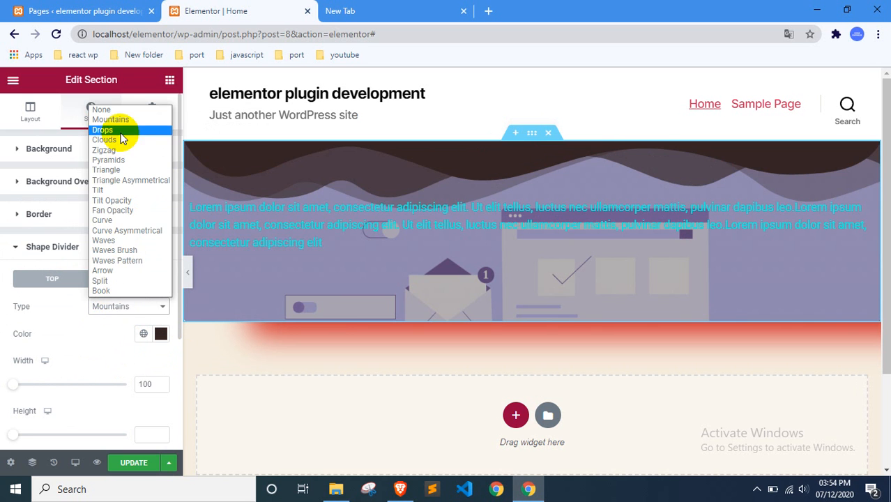
left_click(120, 132)
left_click(127, 308)
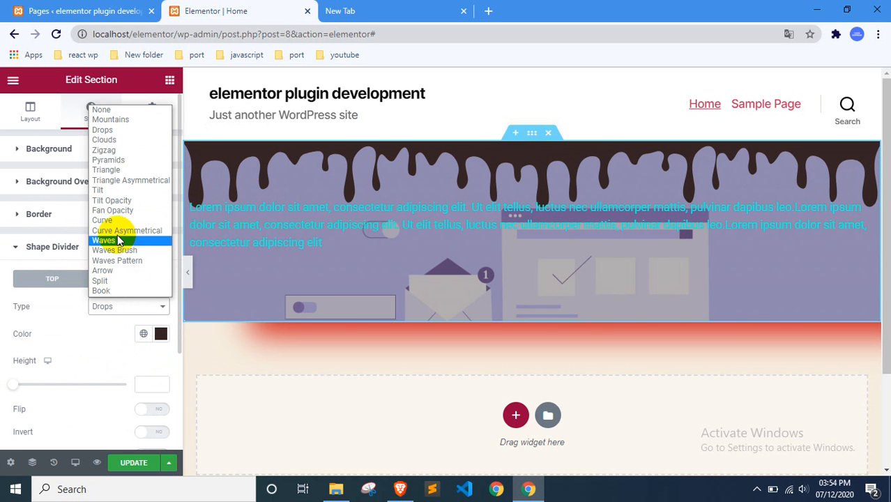
left_click(104, 139)
left_click(128, 305)
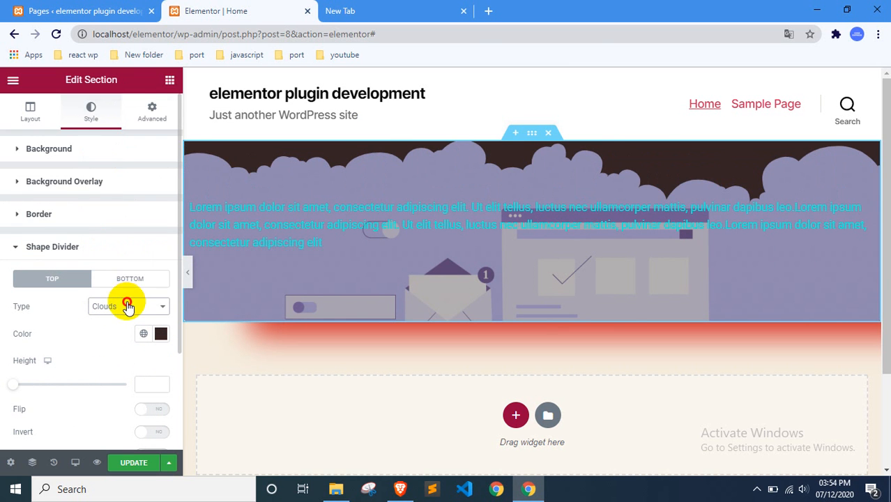
left_click(114, 199)
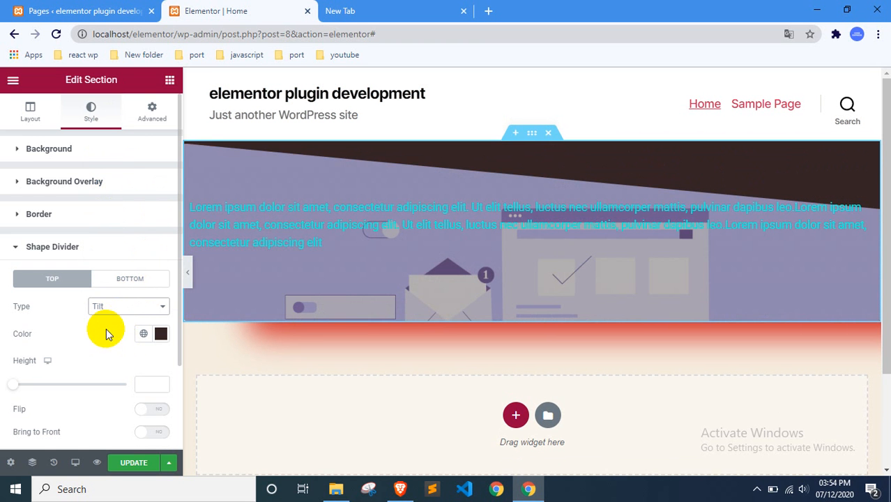
left_click(119, 304)
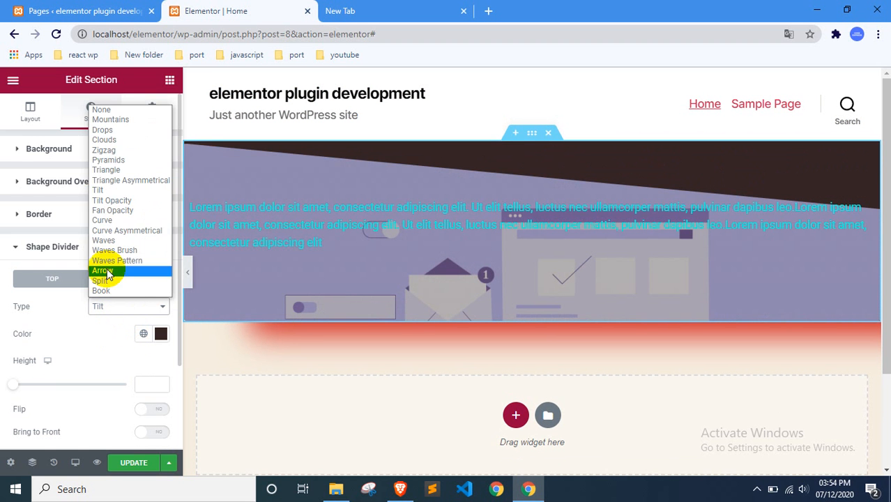
left_click(104, 222)
Set the section's top shape divider type to Arrow.
left_click(149, 307)
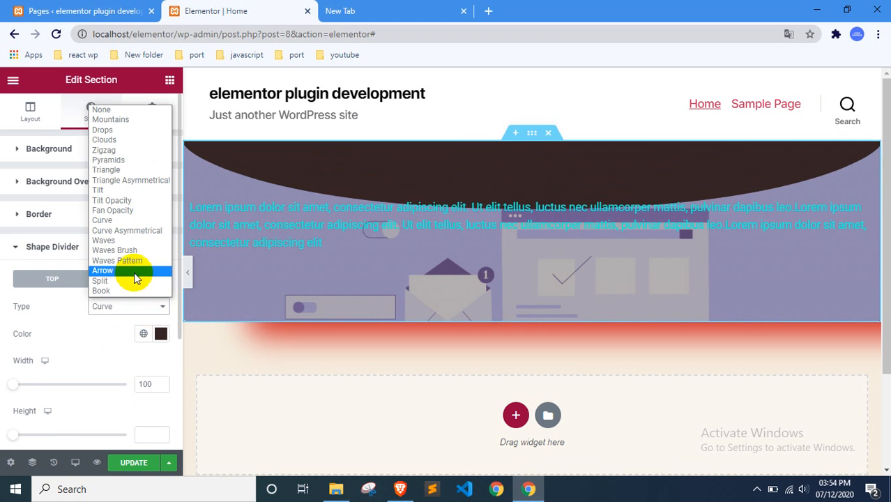
left_click(135, 276)
left_click(139, 316)
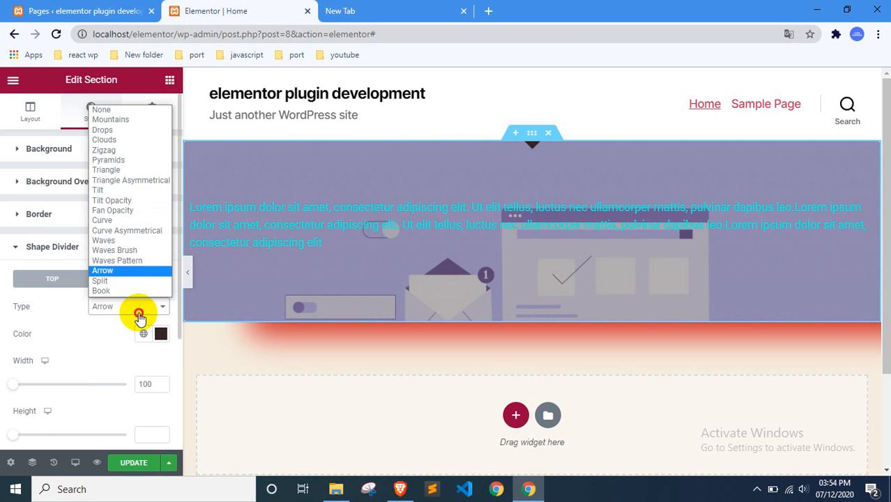
left_click(87, 331)
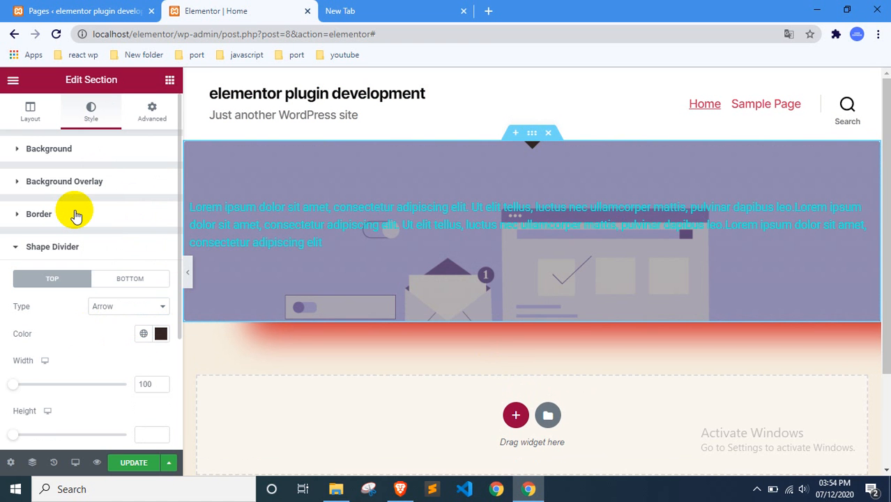
Remove the border from the section's hover state.
left_click(39, 214)
left_click(127, 247)
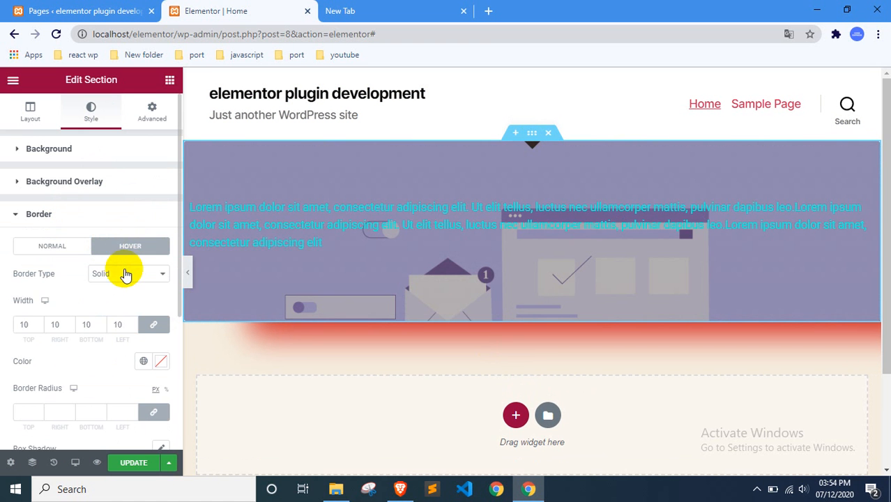
left_click(123, 273)
left_click(112, 284)
left_click(49, 216)
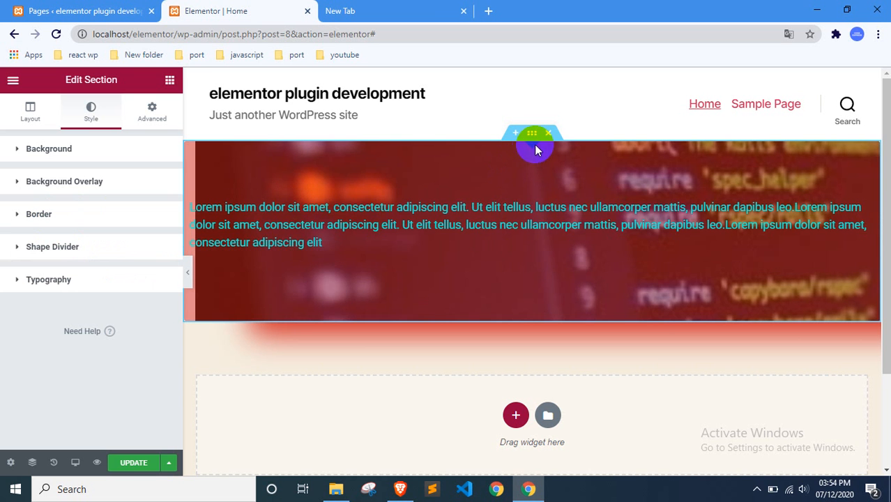
Try the Split and Book types for the section's top shape divider.
left_click(91, 254)
left_click(121, 310)
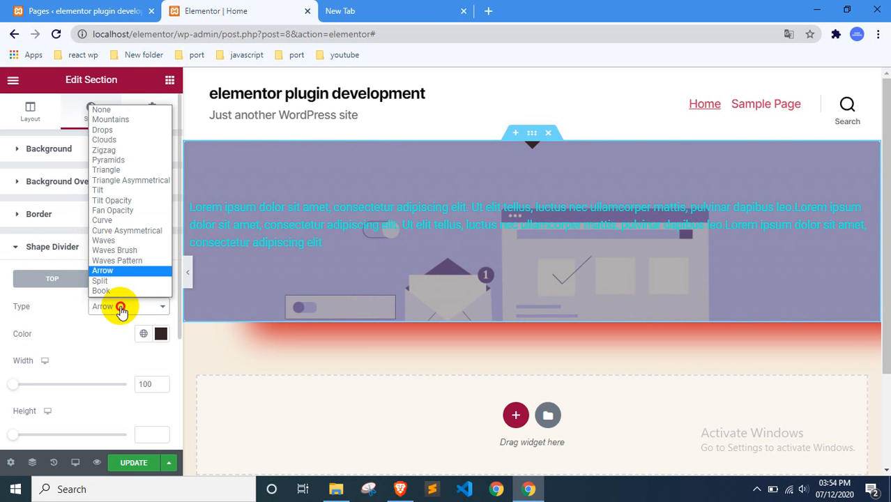
left_click(112, 281)
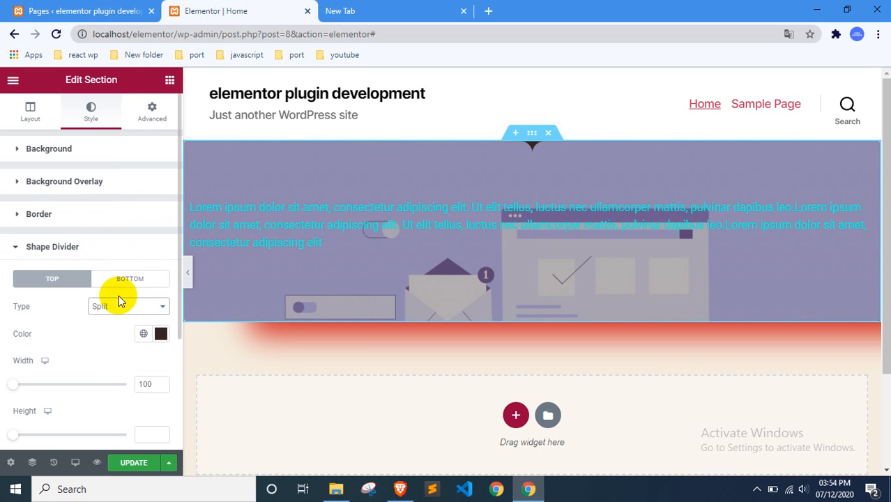
left_click(119, 296)
left_click(117, 293)
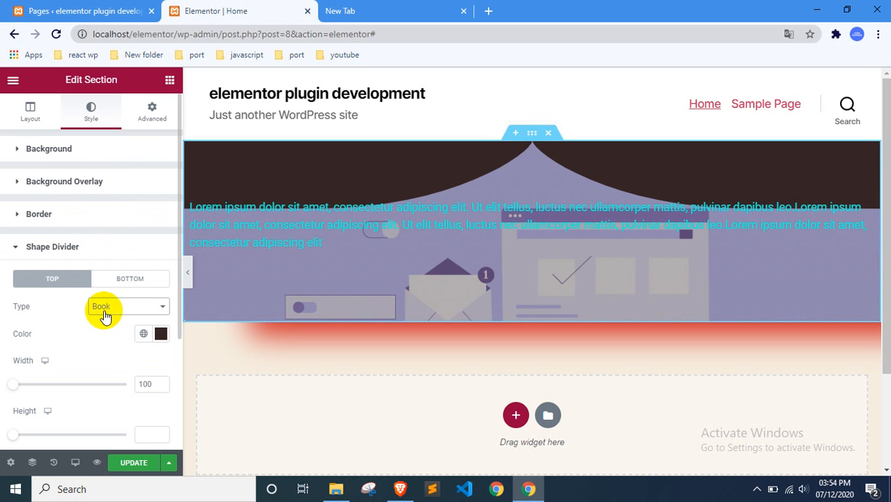
Set the height of the section's top shape divider to 57.
scroll(104, 335, "down", 2)
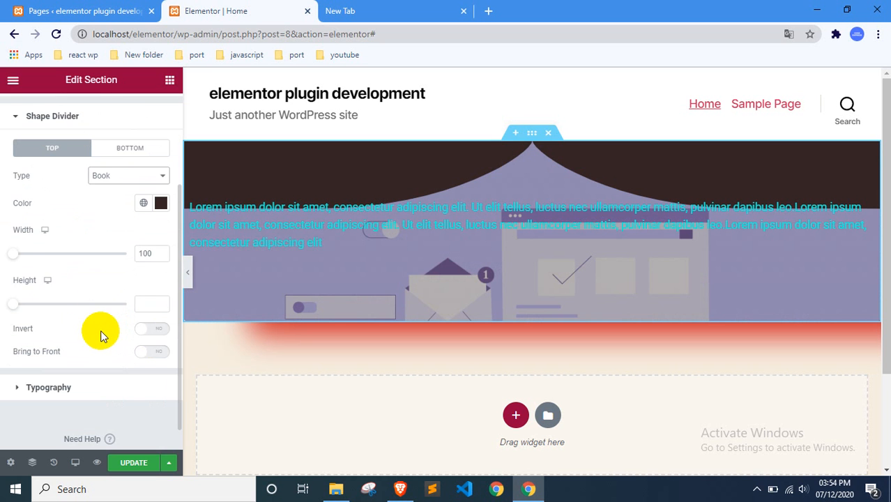
left_click_drag(14, 310, 140, 317)
left_click_drag(86, 313, 26, 312)
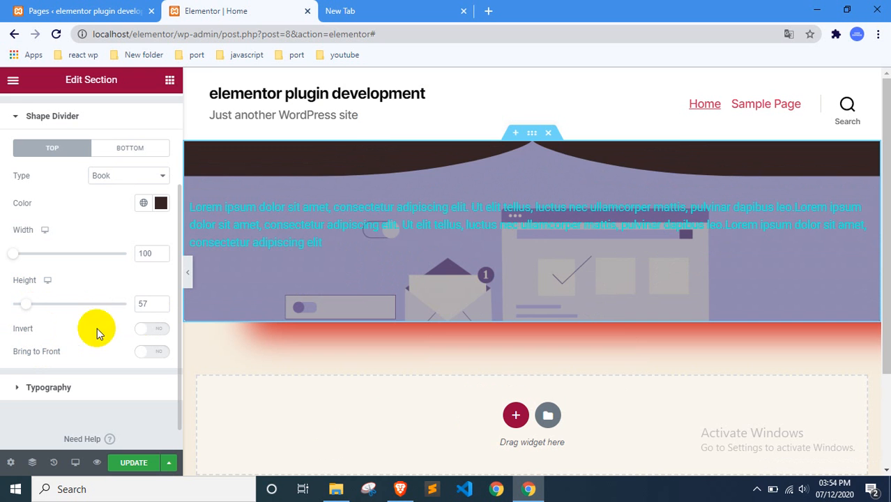
Try the Invert and Bring to Front options on the top shape divider and turn both off again.
left_click(155, 331)
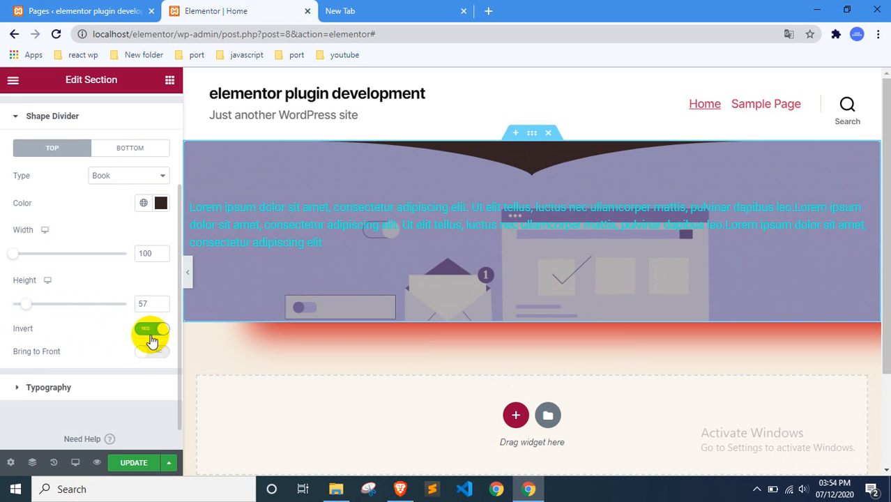
left_click(160, 354)
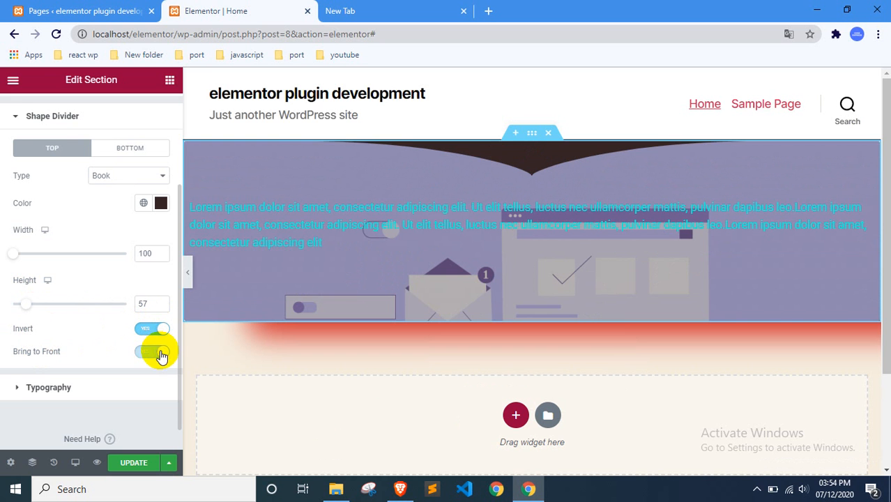
left_click(159, 354)
left_click(150, 329)
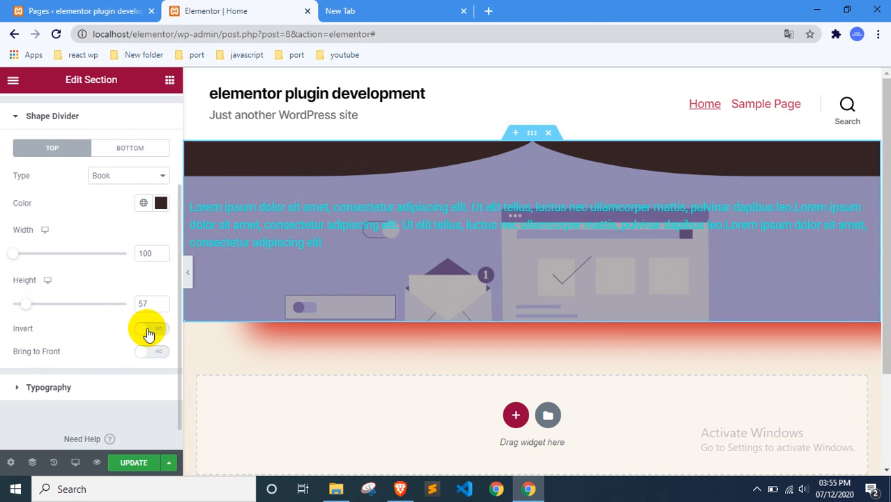
Set the section's top shape divider type to Drops.
scroll(95, 328, "down", 1)
scroll(66, 252, "up", 2)
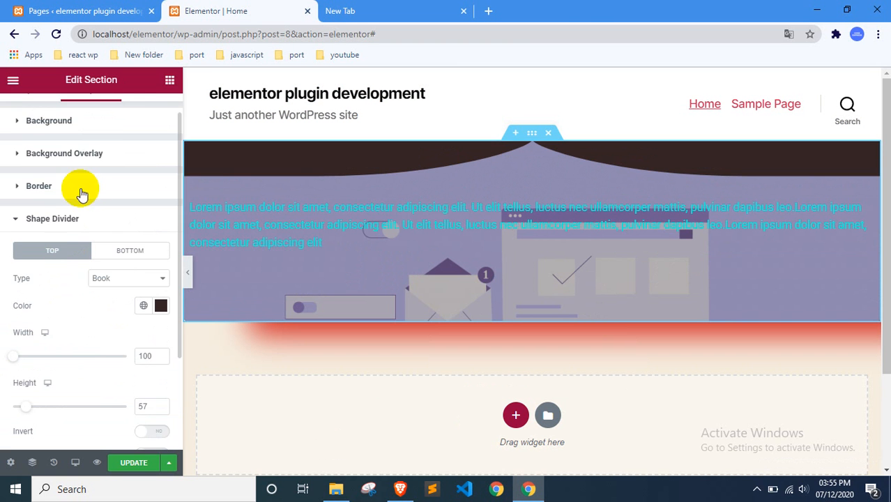
left_click(62, 220)
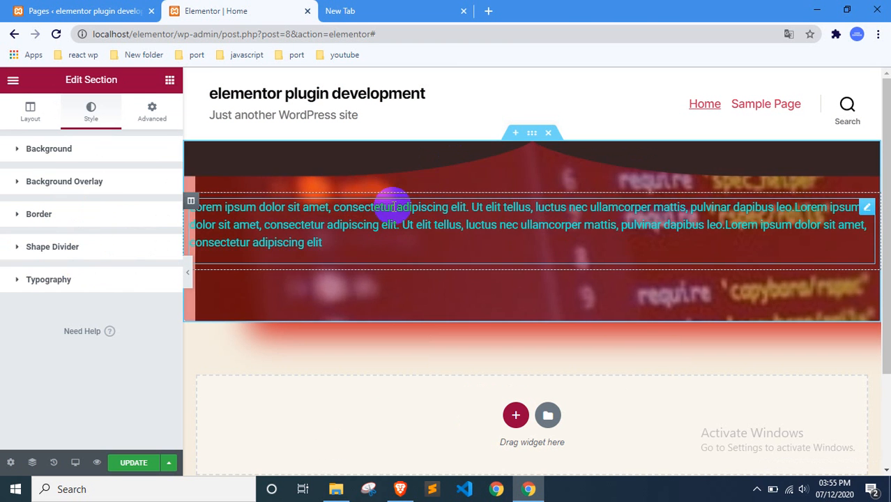
left_click(89, 243)
left_click(117, 306)
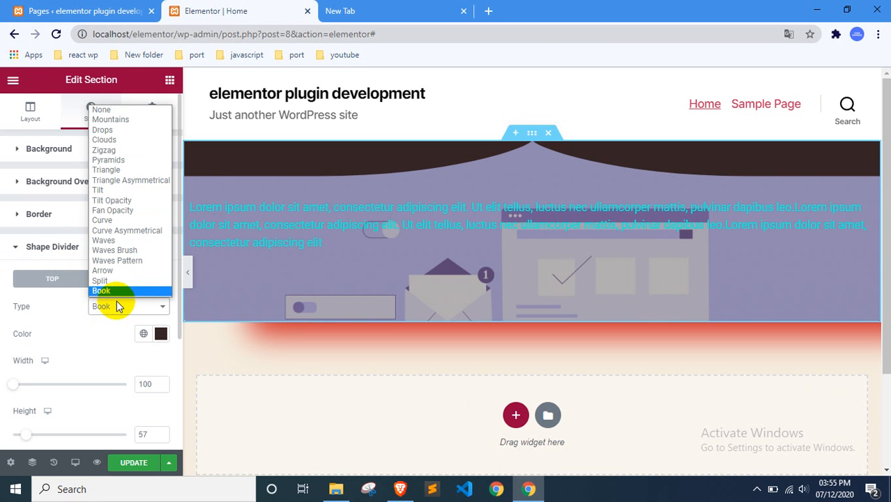
left_click(115, 133)
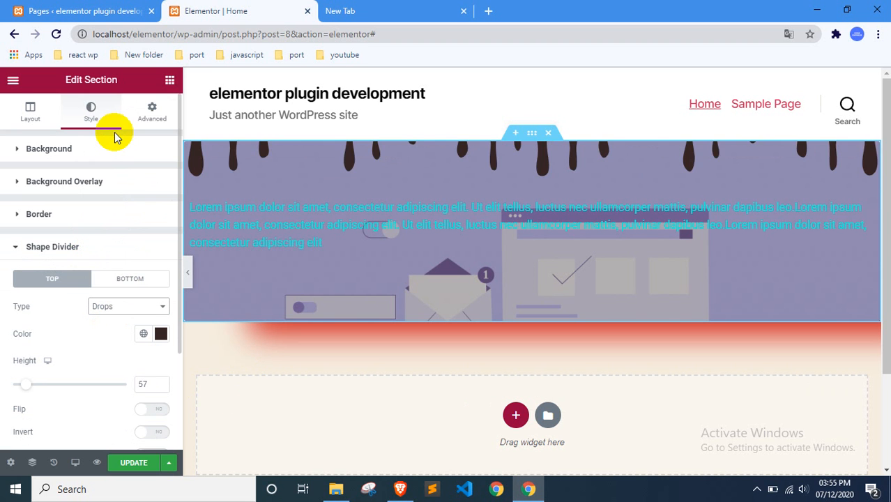
left_click(82, 249)
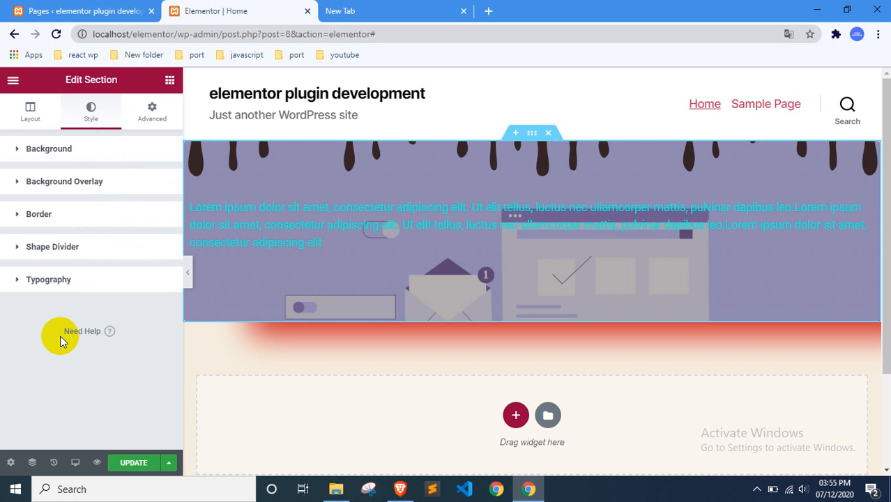
Set the section's typography heading color to light pink #E3B1B1.
left_click(95, 287)
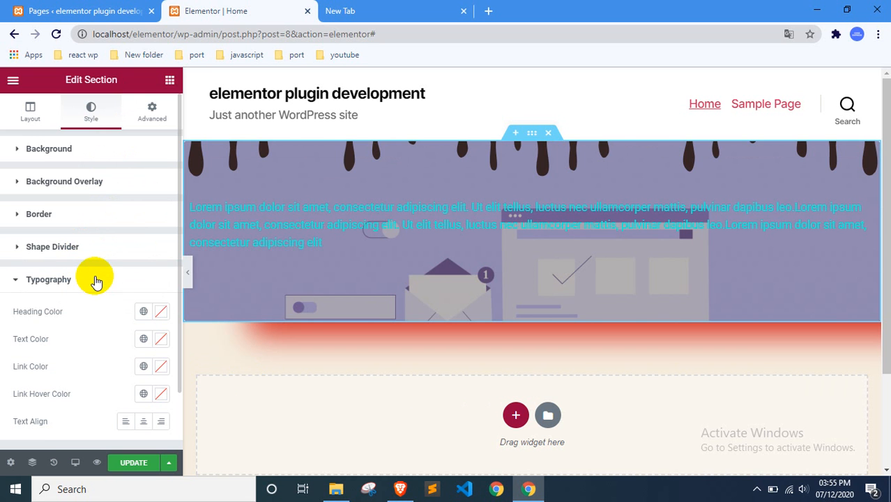
scroll(95, 281, "down", 1)
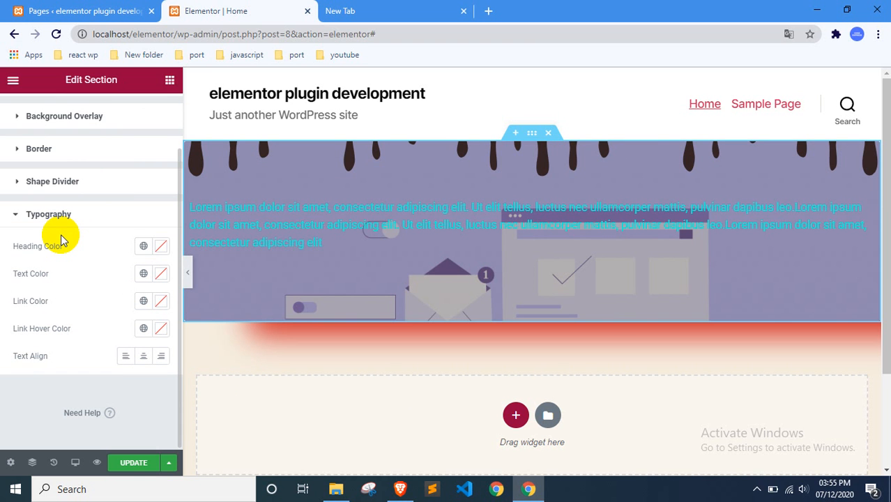
left_click(158, 249)
left_click(170, 352)
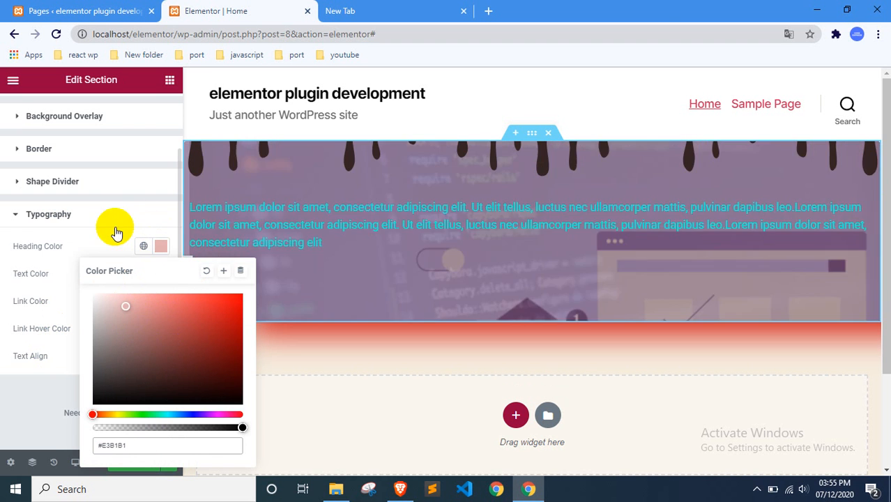
left_click(67, 224)
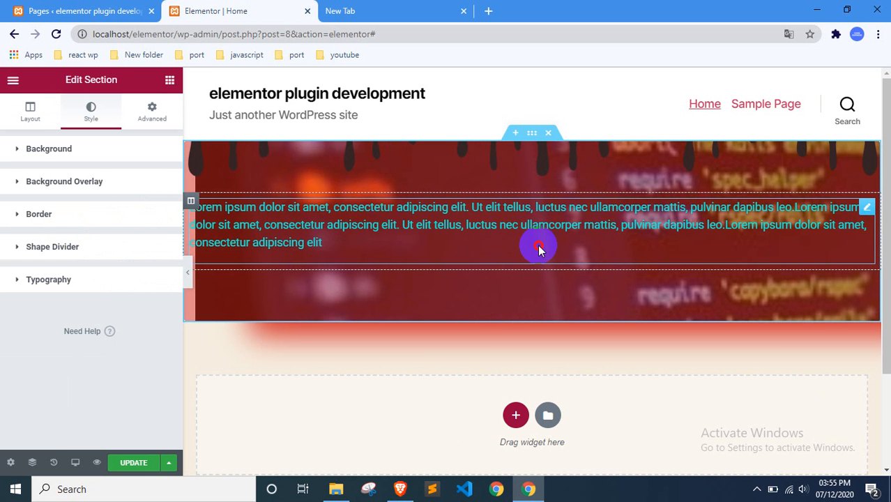
Add a Heading widget above the lorem ipsum text in the section.
left_click(538, 245)
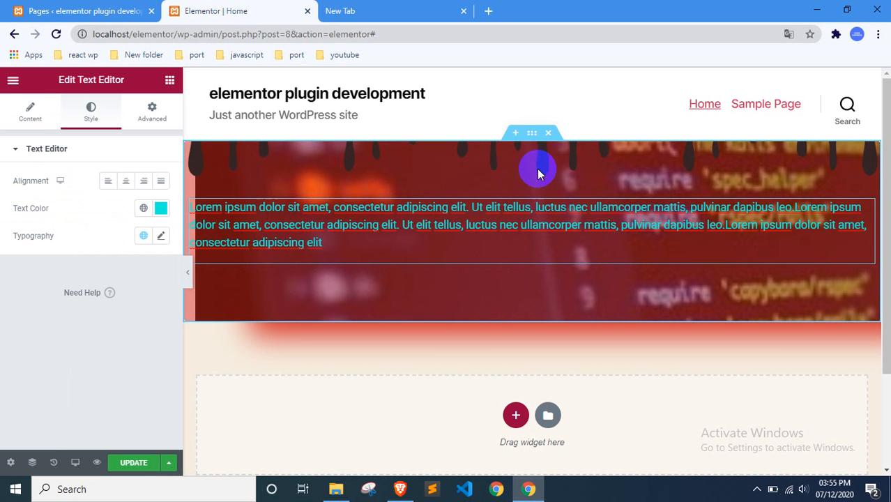
left_click(170, 82)
left_click_drag(128, 202, 375, 218)
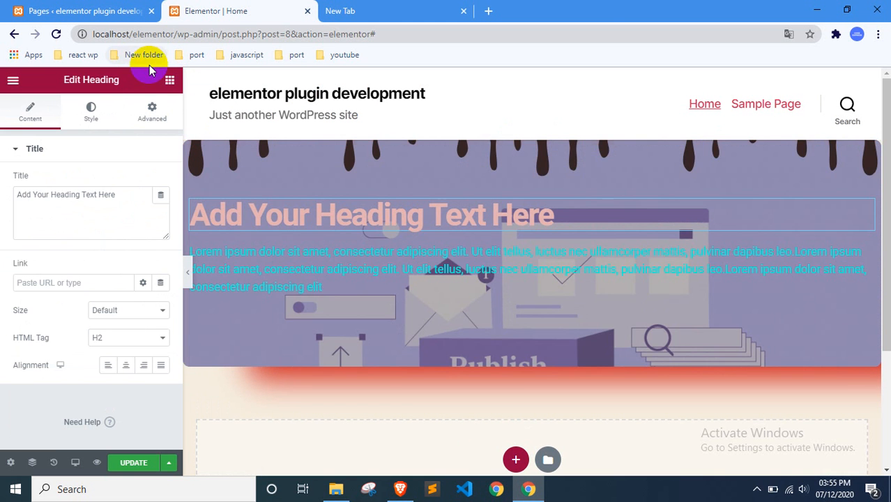
Add a second Heading widget to the section and delete the duplicate heading.
left_click(168, 81)
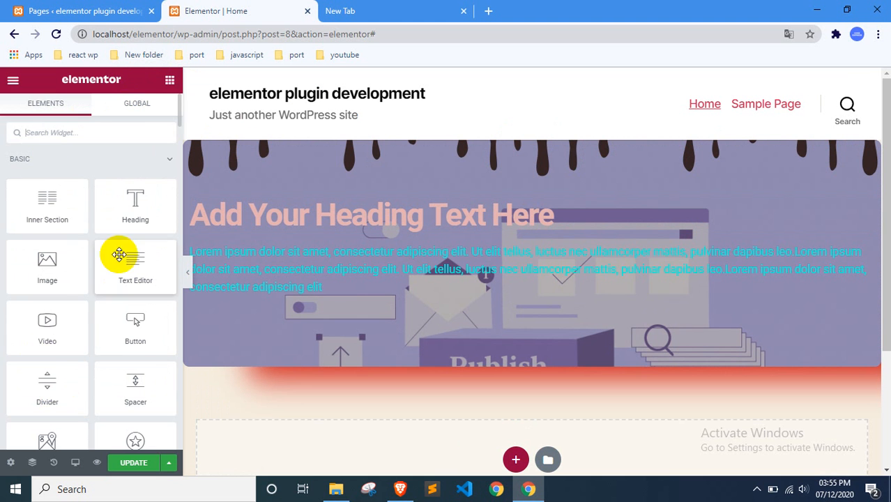
left_click_drag(128, 223, 287, 216)
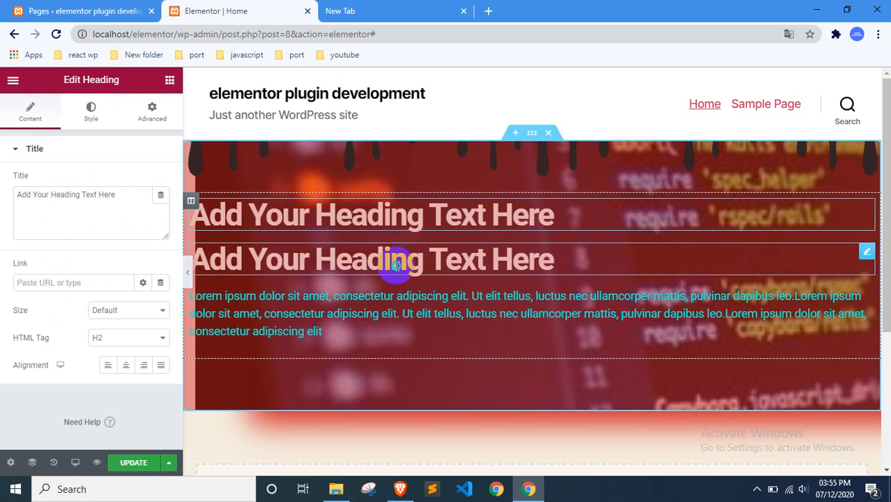
right_click(395, 265)
left_click(409, 453)
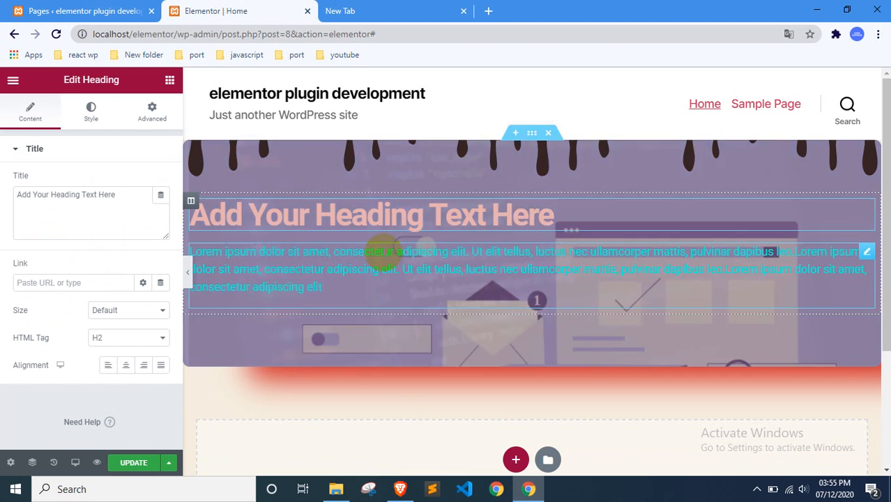
triple_click(380, 202)
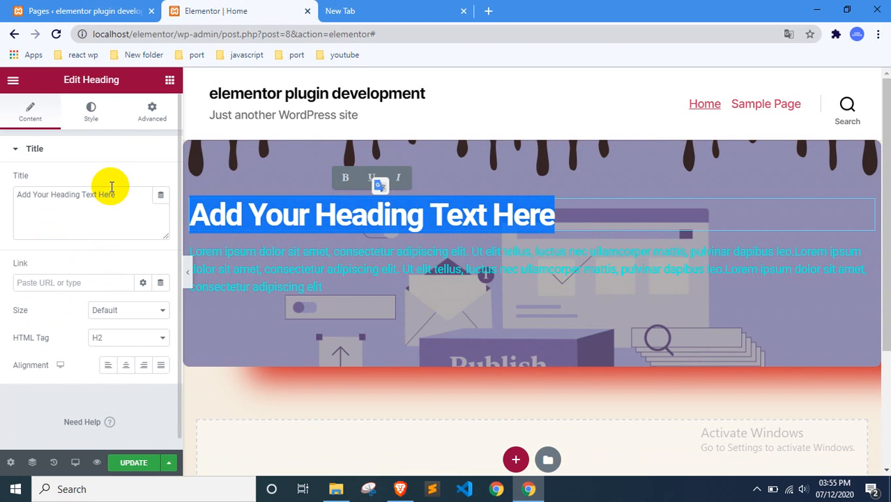
triple_click(106, 199)
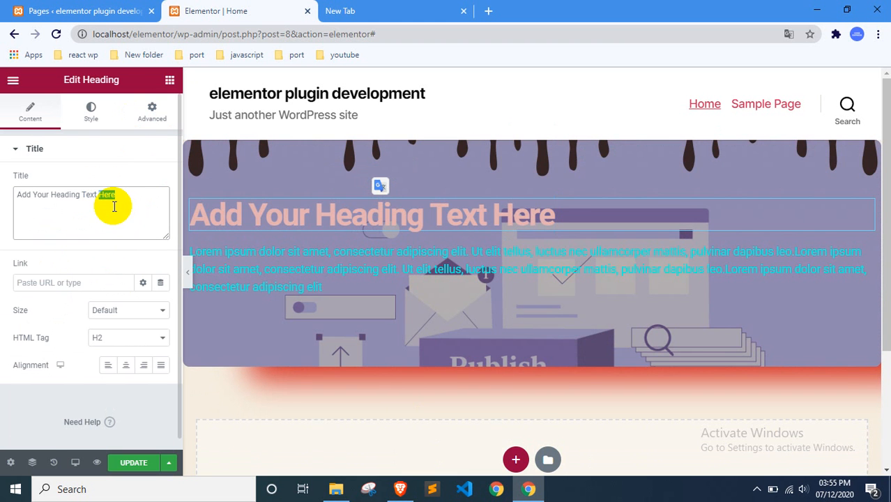
left_click(170, 81)
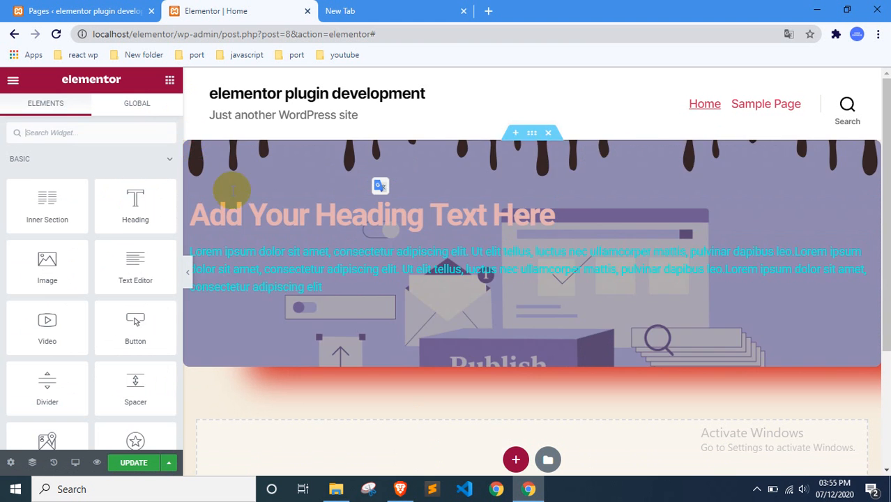
Change the section's typography heading color to near-black #171111.
left_click(531, 134)
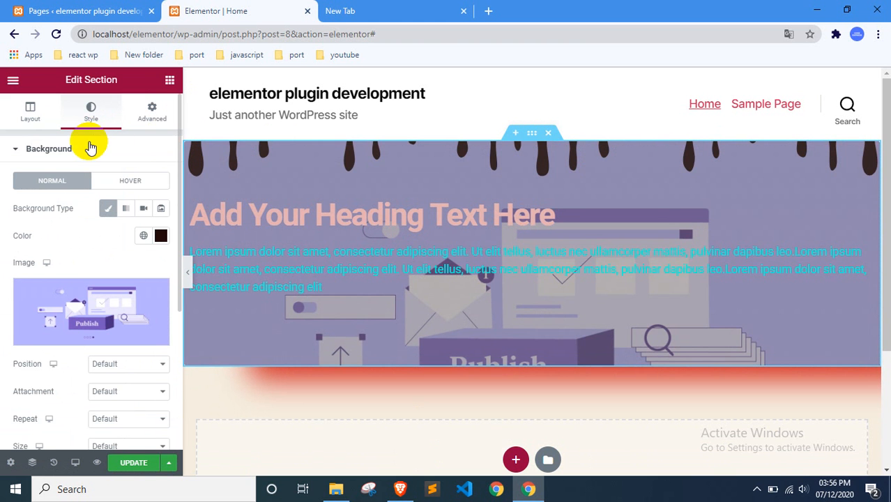
left_click(89, 145)
left_click(63, 281)
scroll(82, 252, "down", 1)
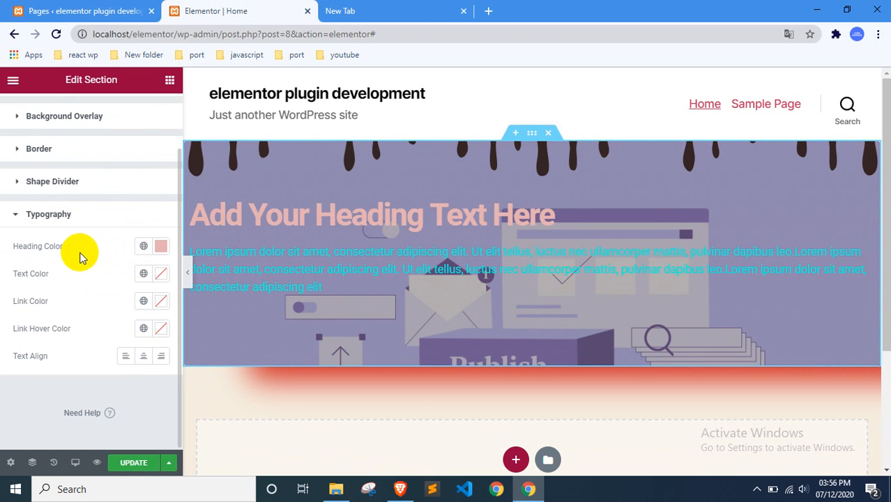
left_click(160, 246)
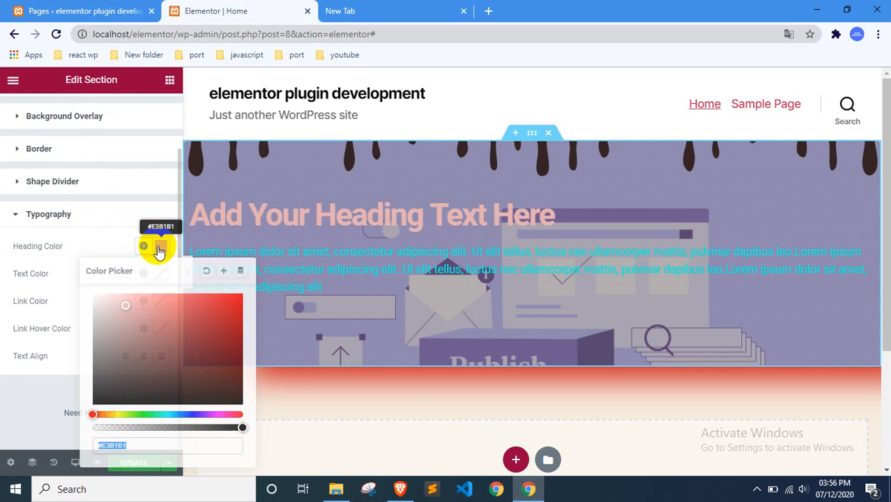
left_click(138, 400)
left_click_drag(138, 400, 128, 394)
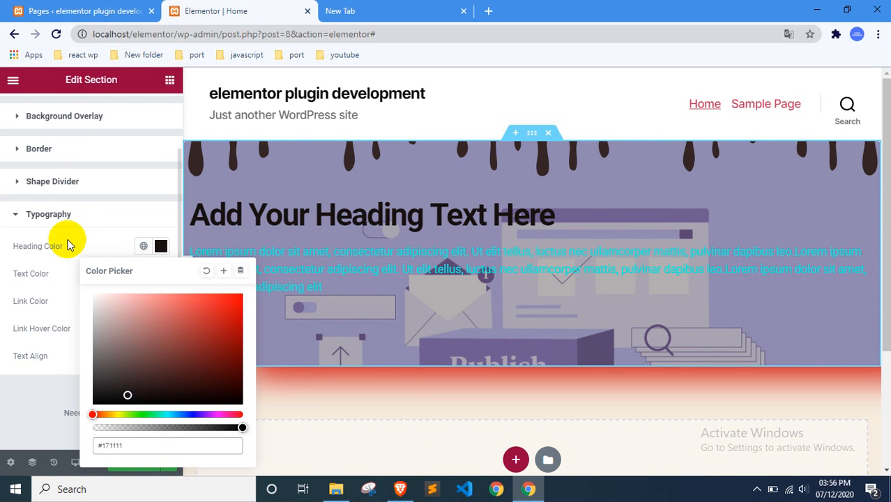
left_click(96, 234)
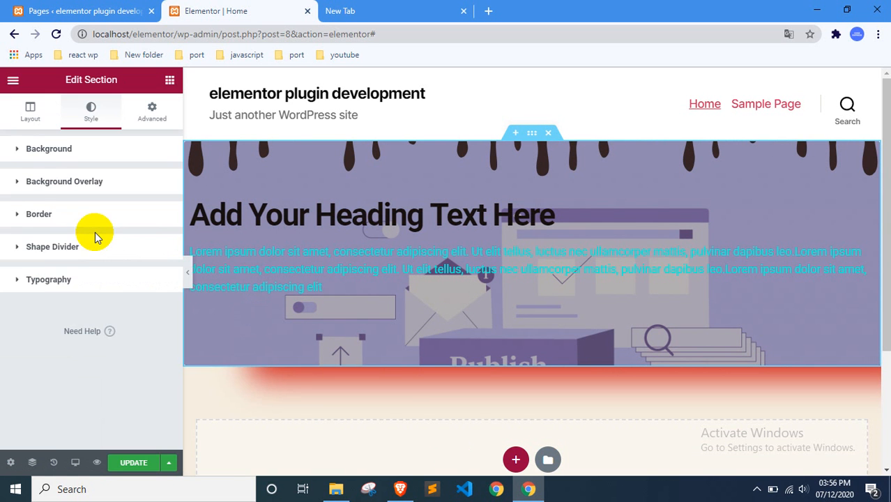
Set the section's typography text color to a muted reddish brown.
left_click(69, 279)
scroll(104, 249, "down", 1)
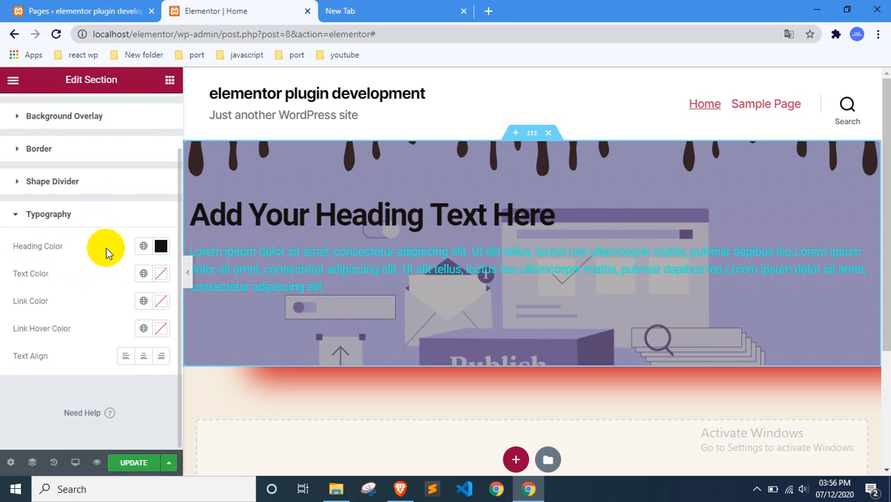
left_click(160, 277)
left_click(199, 121)
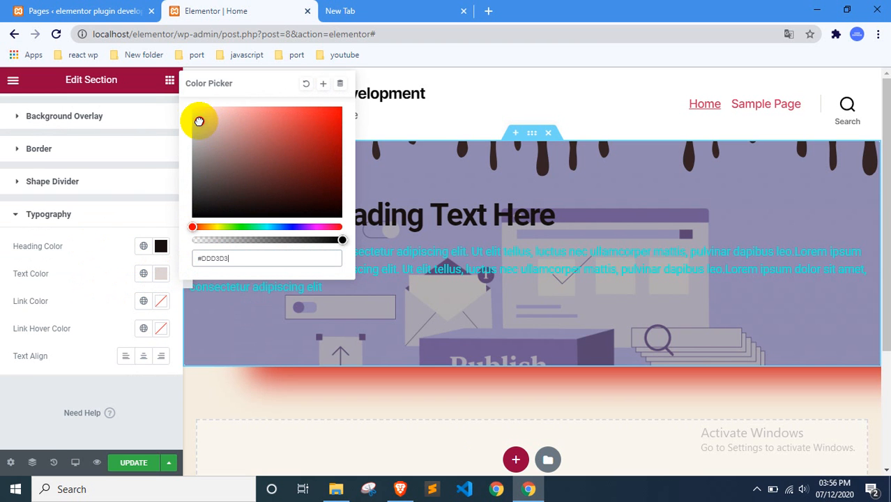
left_click_drag(196, 110, 226, 161)
left_click(94, 268)
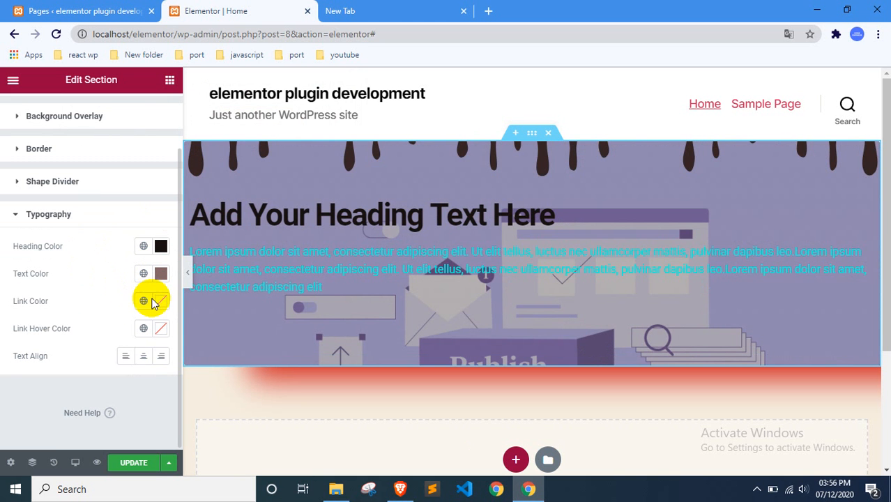
Set the section's typography link color to a brick red.
left_click(156, 302)
left_click(195, 154)
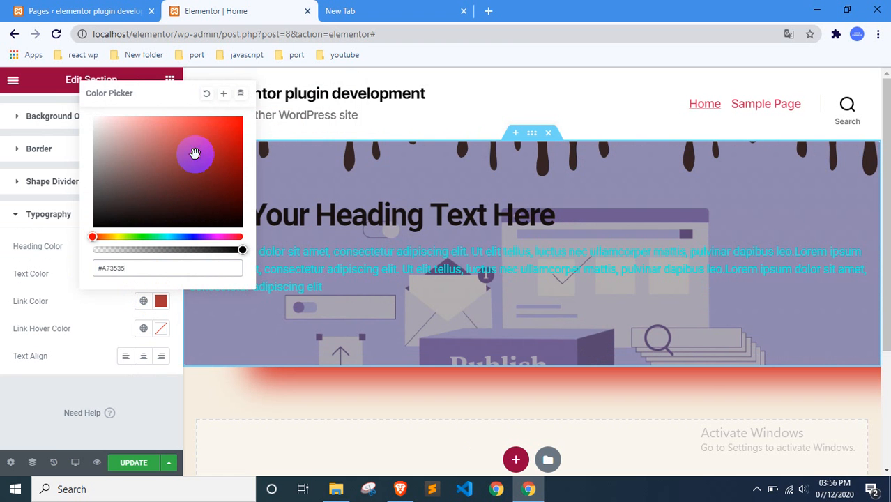
left_click(92, 307)
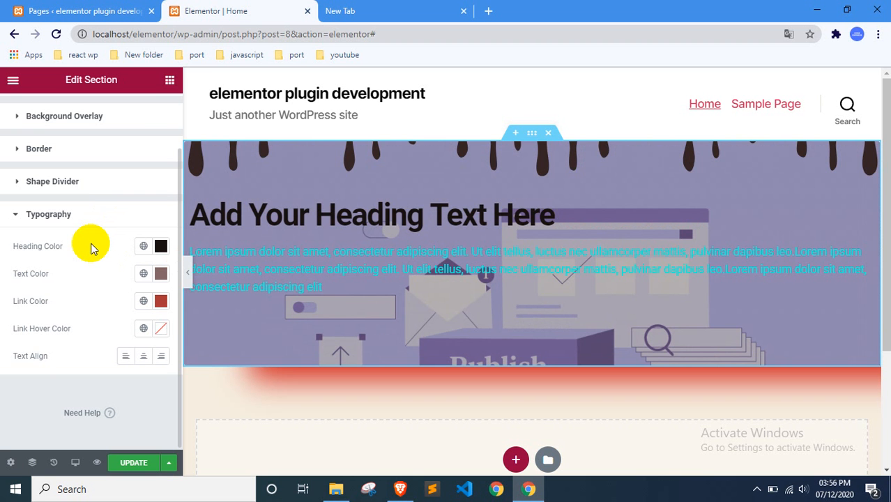
Reset the lorem ipsum text widget's own text color to its default.
triple_click(315, 287)
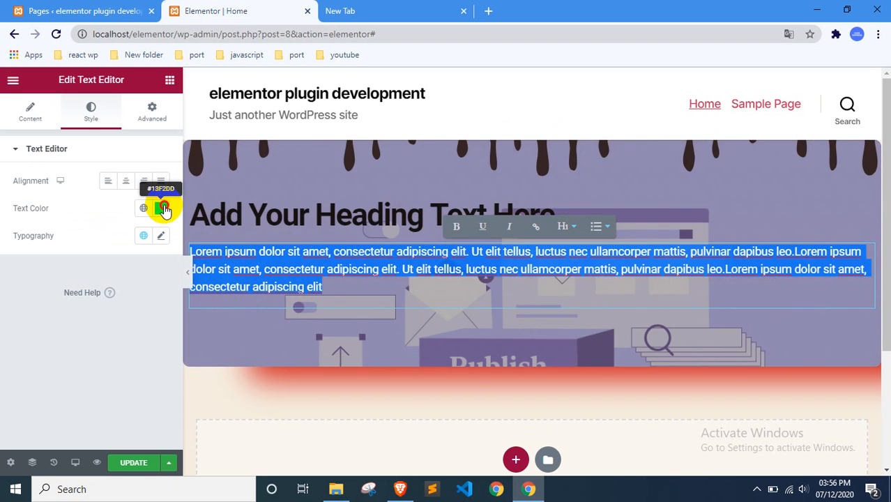
left_click(161, 207)
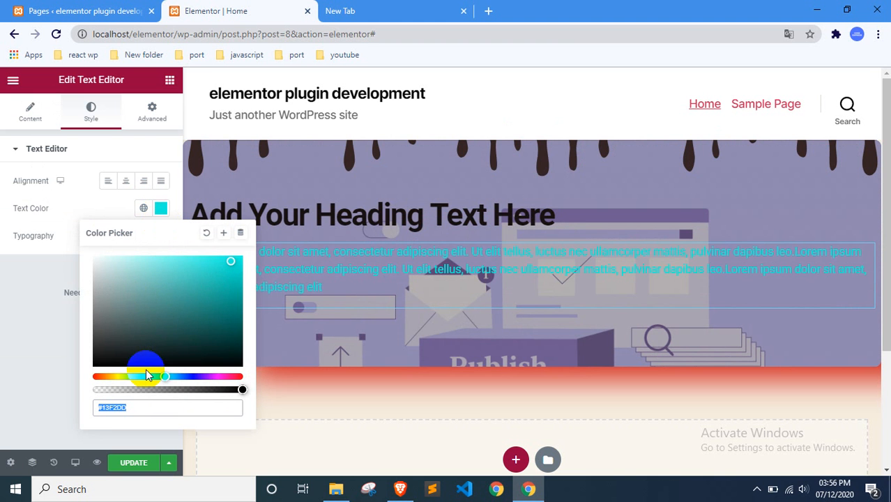
left_click(207, 233)
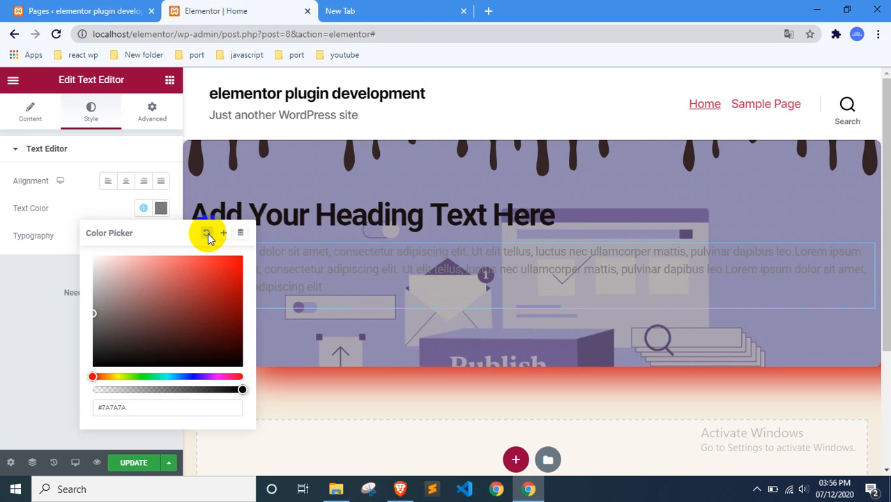
left_click(117, 198)
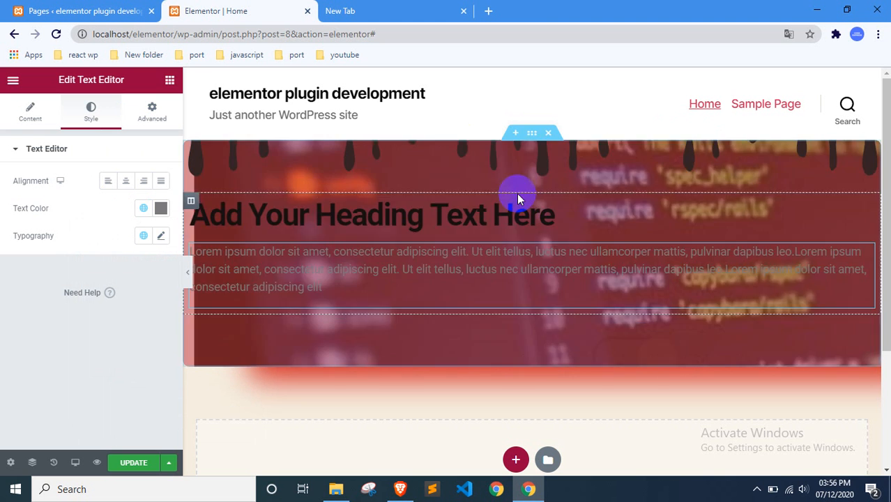
Change the section's typography text color to black.
left_click(537, 138)
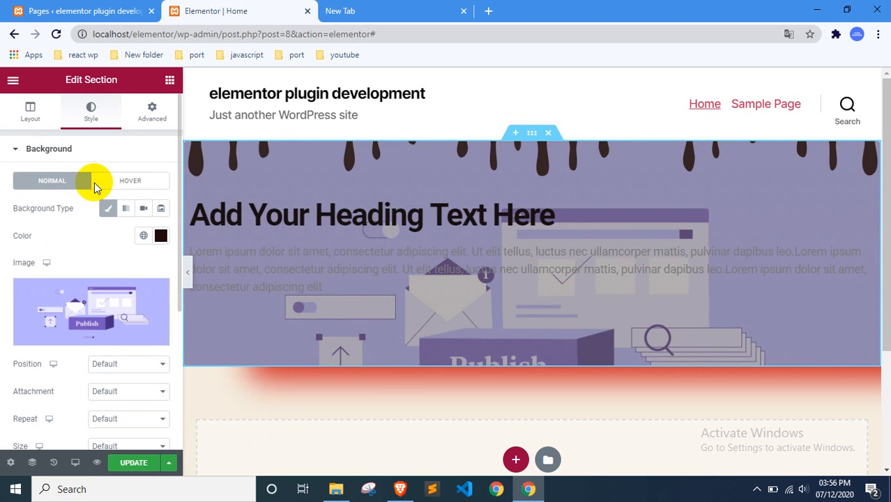
scroll(87, 313, "down", 3)
left_click(84, 367)
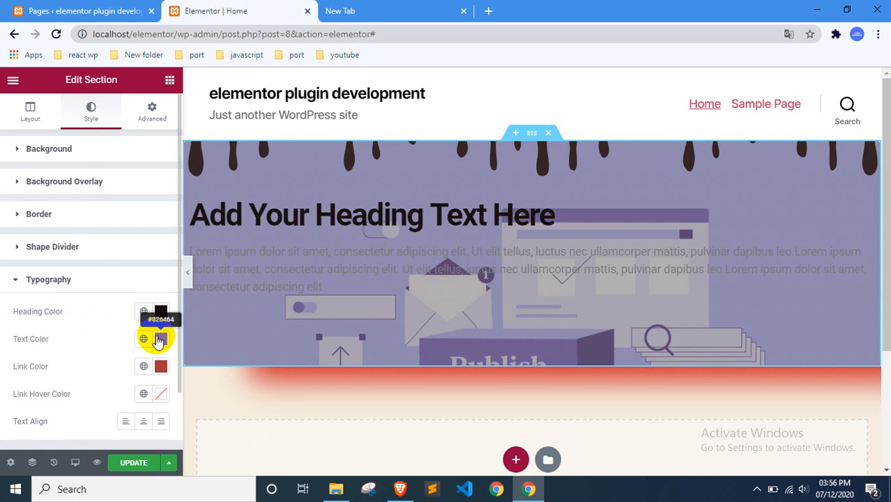
left_click(160, 339)
left_click_drag(185, 219, 201, 194)
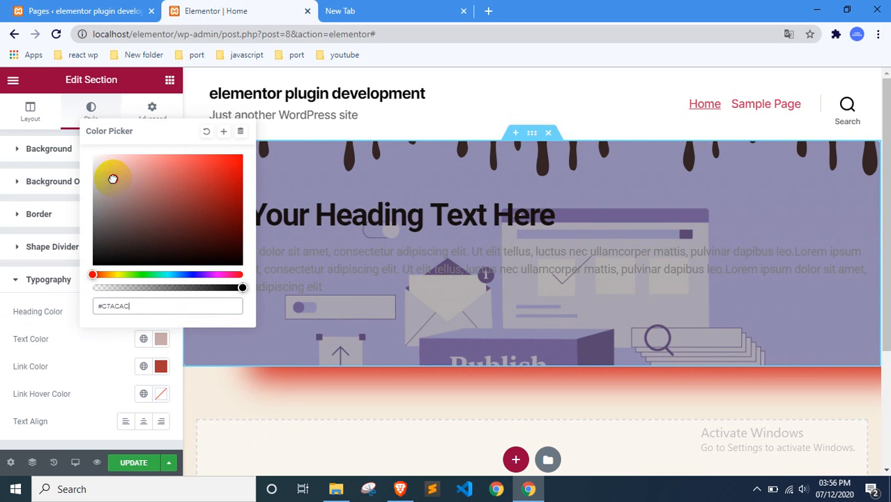
left_click(82, 352)
left_click(159, 339)
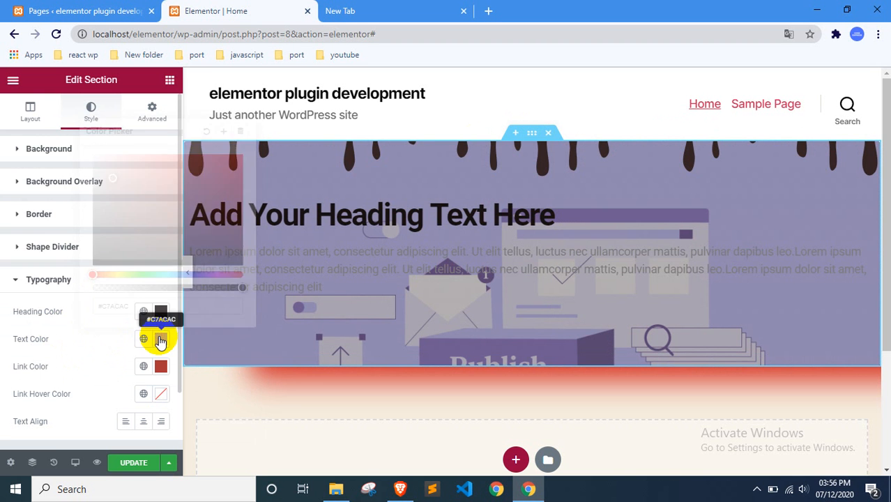
left_click_drag(148, 230, 201, 229)
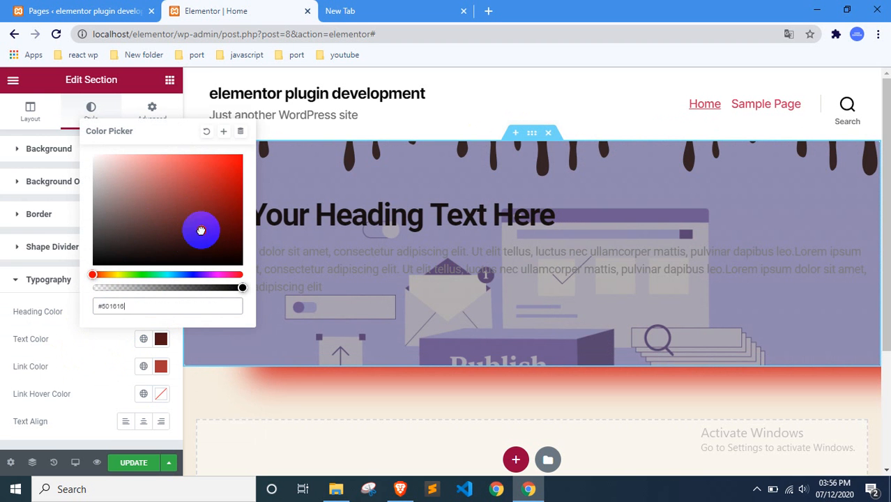
left_click(109, 264)
Set the lorem ipsum text widget's own text color to dark purple #3C2639.
left_click(499, 291)
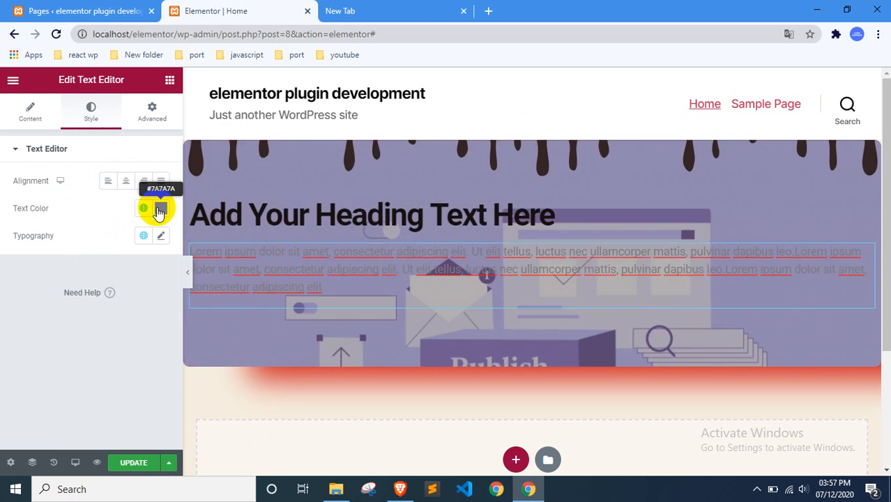
left_click(159, 208)
left_click_drag(201, 314, 146, 343)
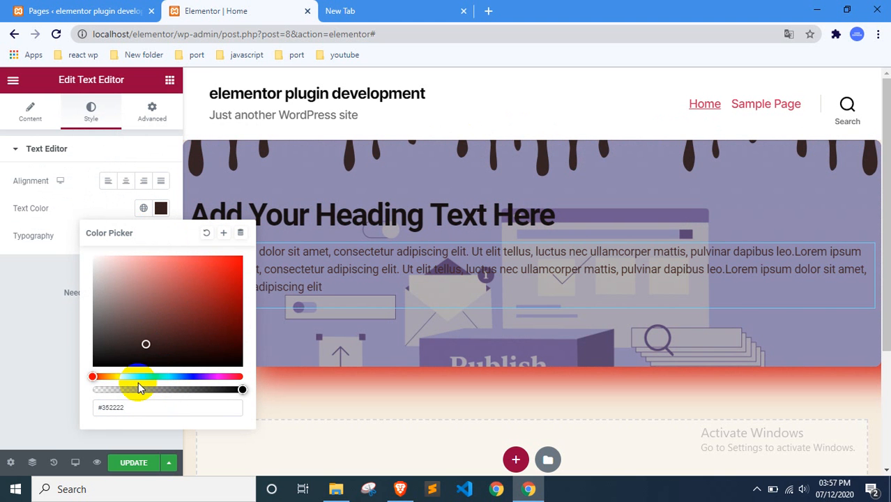
left_click_drag(138, 380, 220, 377)
left_click_drag(216, 326, 148, 341)
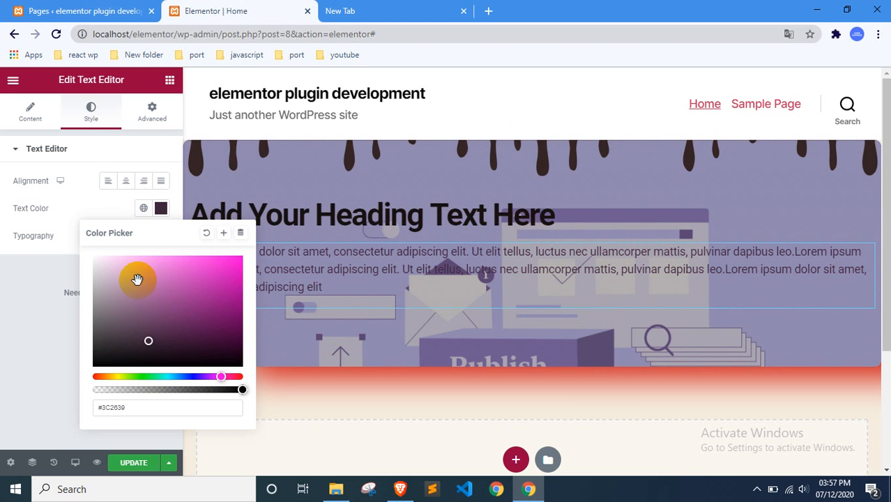
left_click(86, 200)
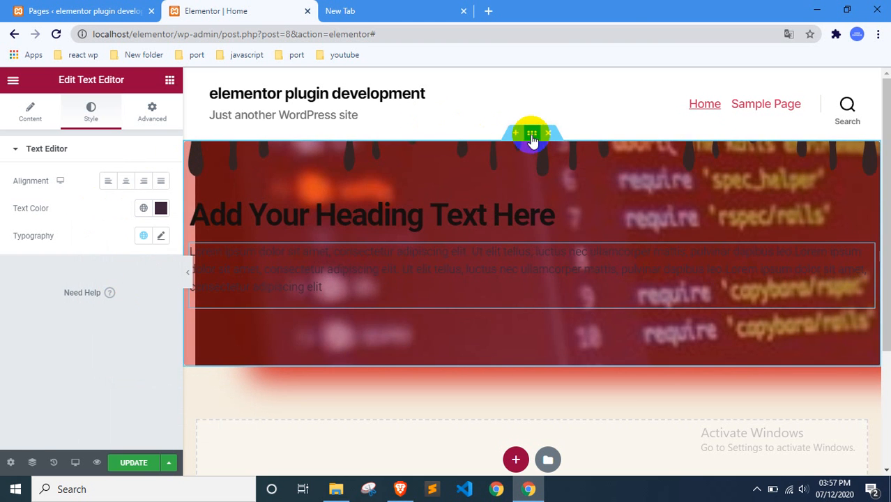
Review the section's Typography style options, including link hover color and text alignment.
left_click(532, 133)
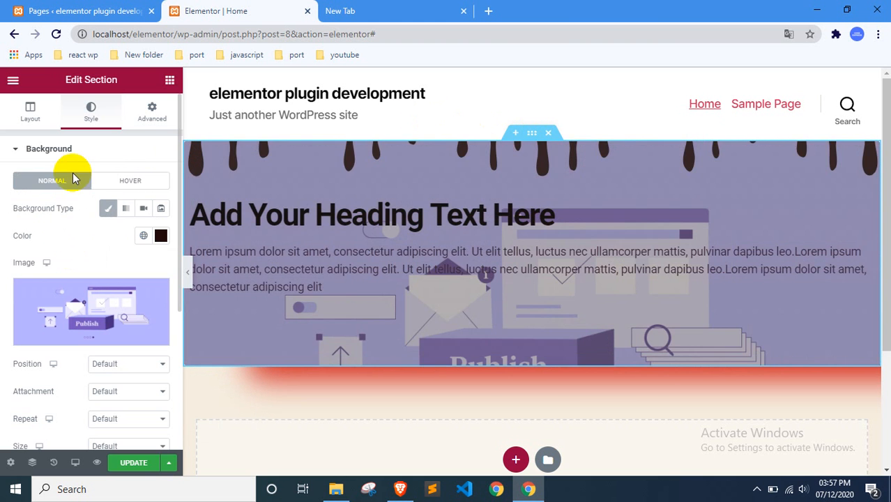
left_click(75, 149)
left_click(66, 283)
scroll(67, 334, "down", 1)
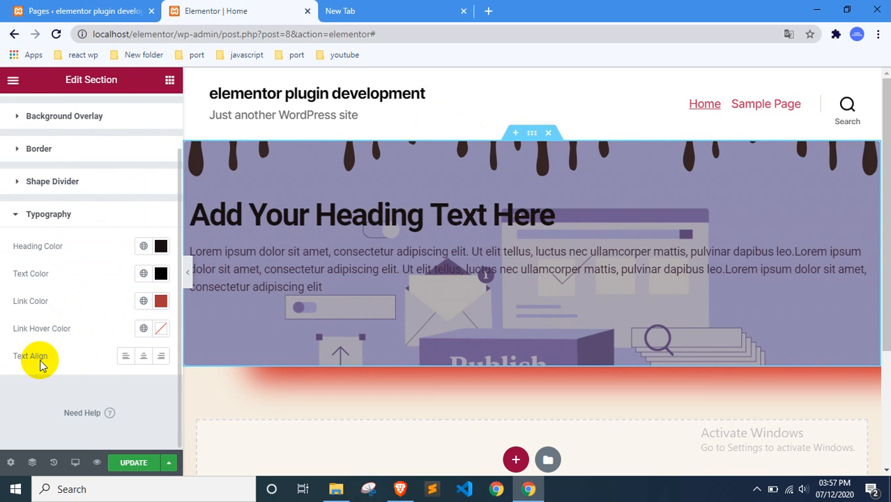
scroll(88, 272, "up", 1)
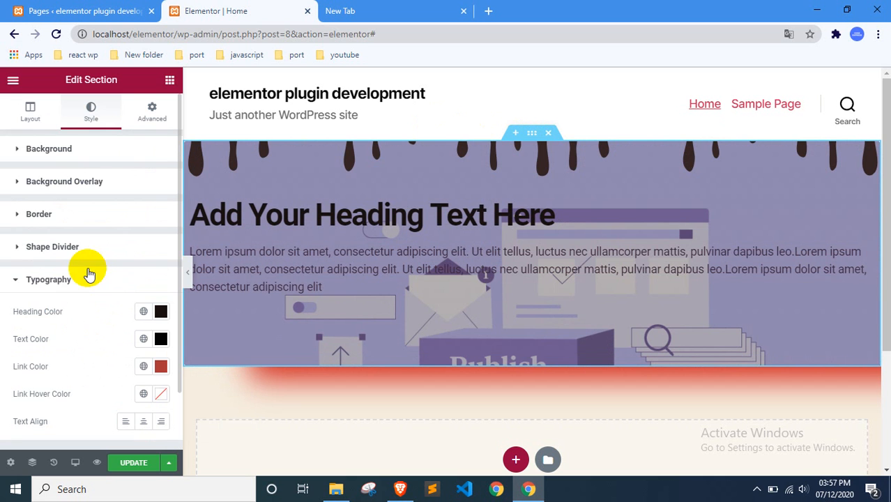
left_click(76, 279)
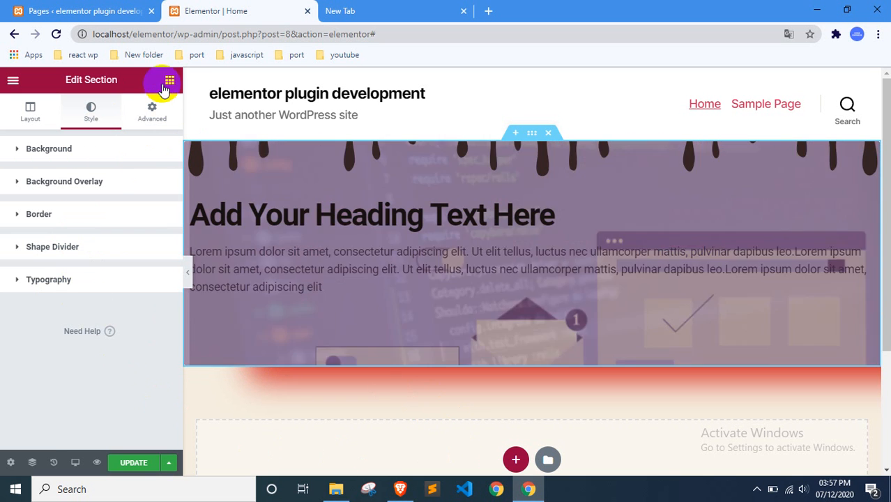
Look through the Basic widgets and return to the section's style categories.
left_click(167, 83)
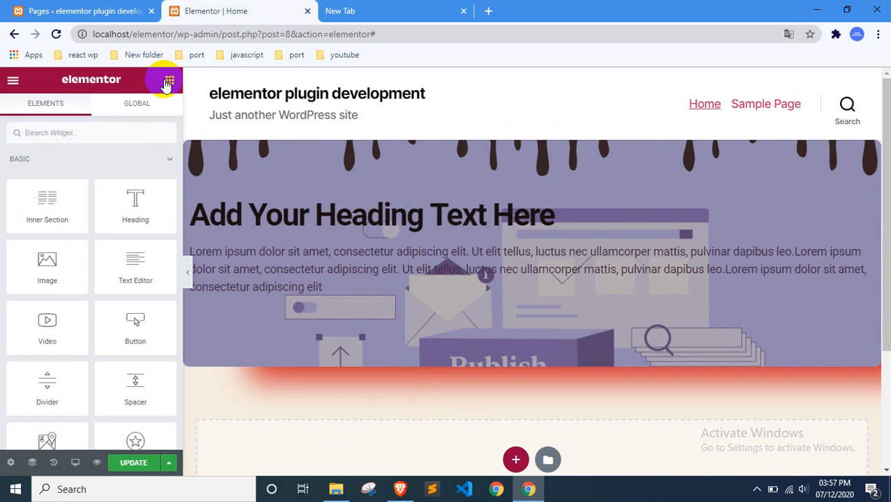
scroll(97, 286, "down", 1)
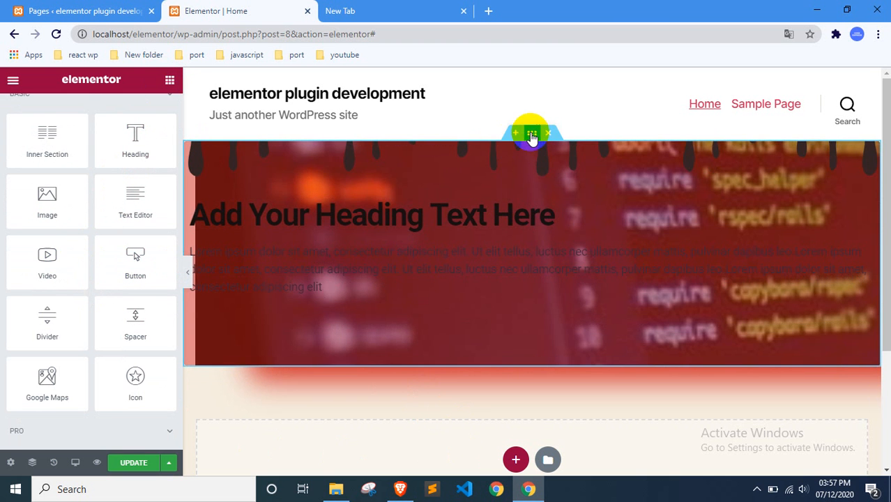
left_click(531, 134)
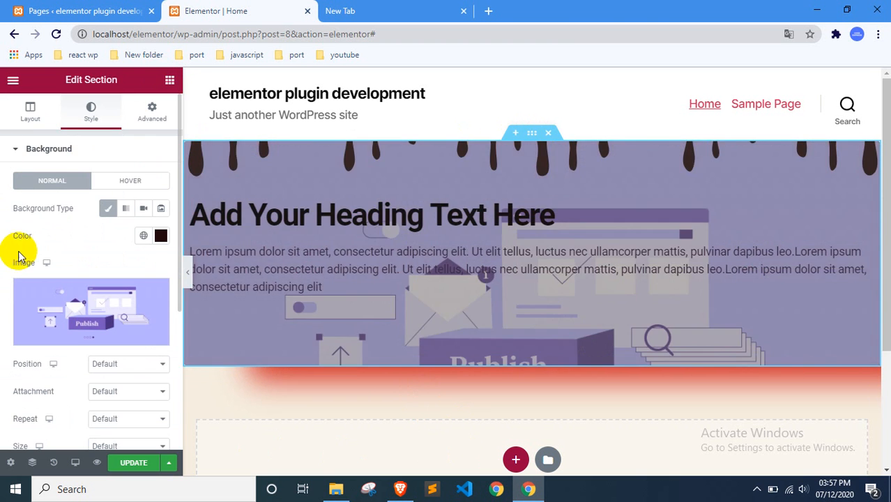
left_click(41, 144)
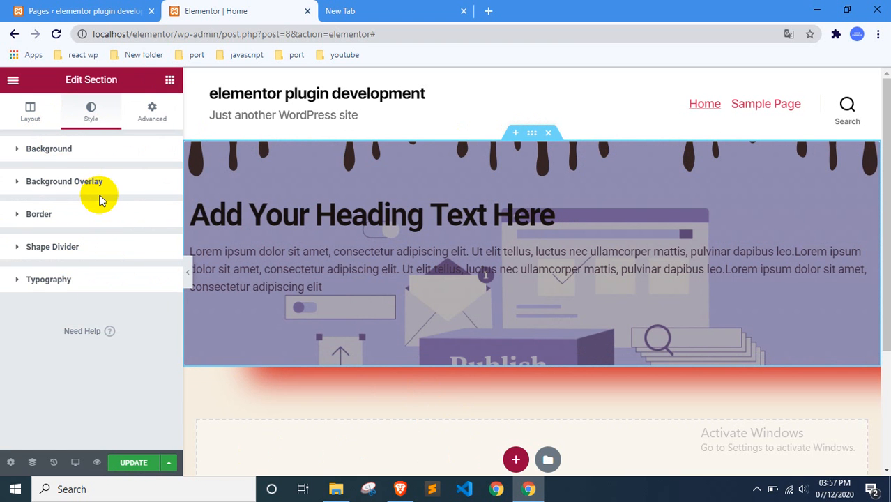
Examine the section's Layout and Advanced settings, from content width to padding and motion effects.
left_click(32, 111)
scroll(93, 223, "down", 3)
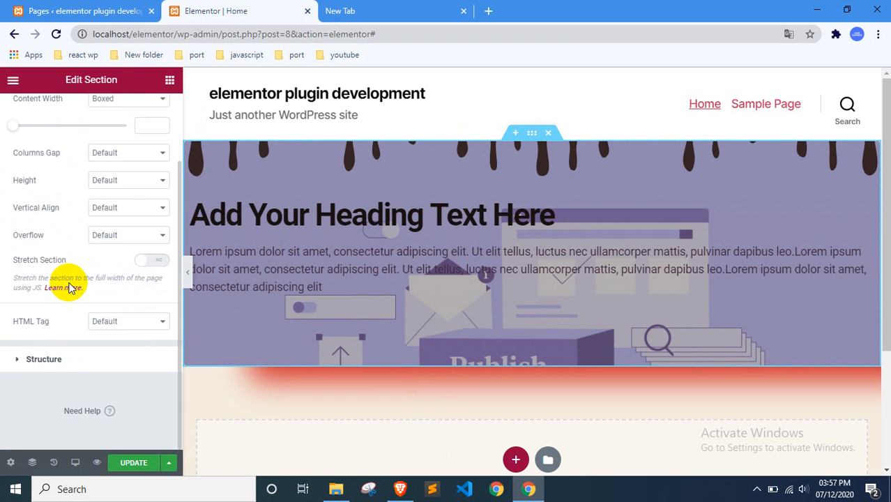
scroll(70, 284, "up", 3)
left_click(70, 148)
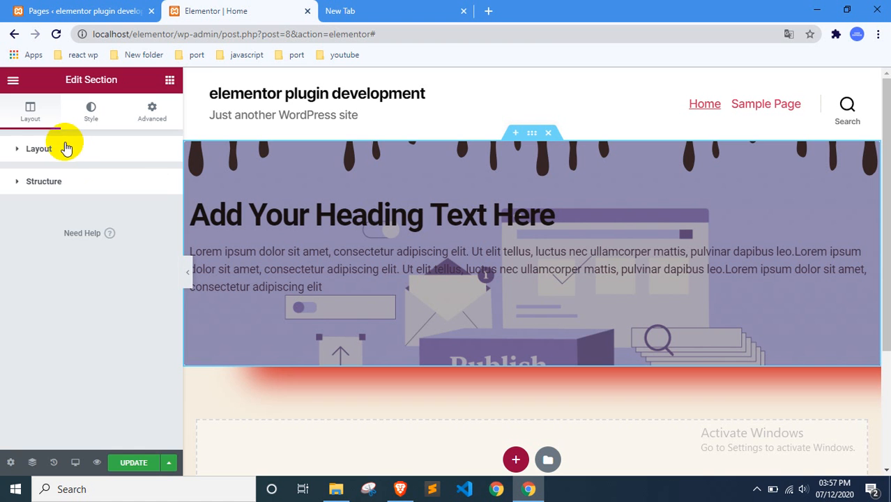
left_click(150, 113)
scroll(56, 244, "down", 2)
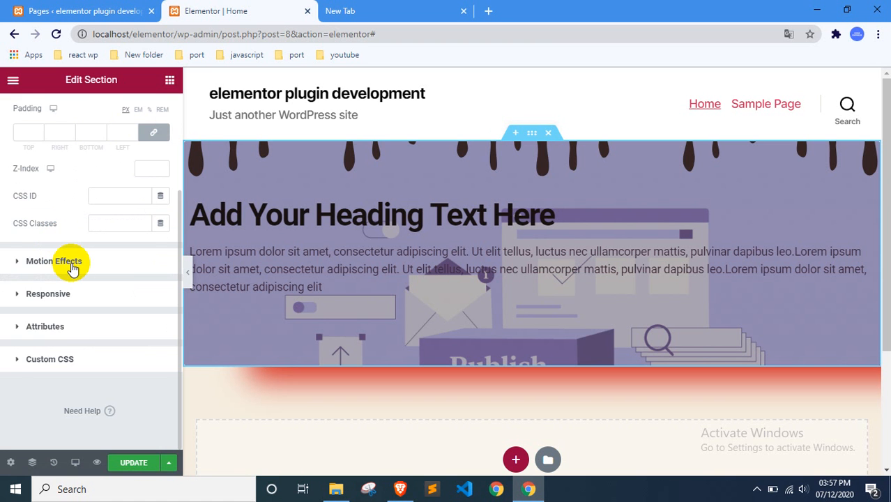
scroll(73, 268, "up", 3)
left_click(30, 115)
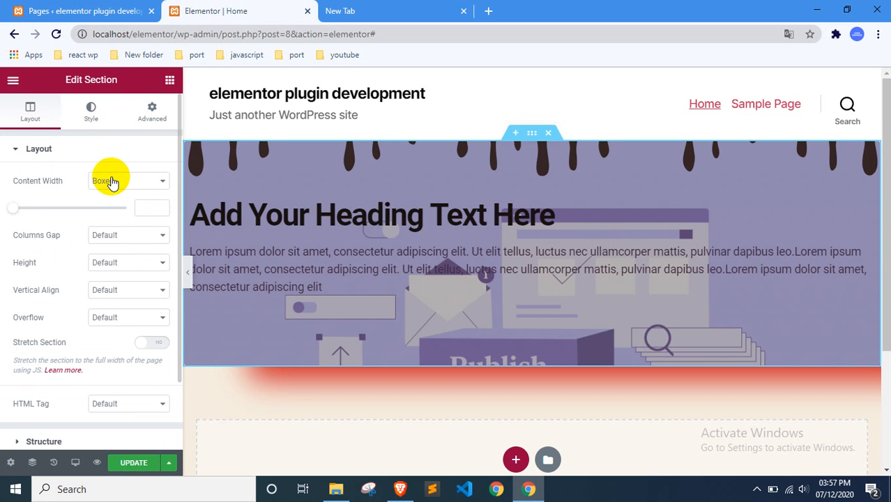
left_click(81, 157)
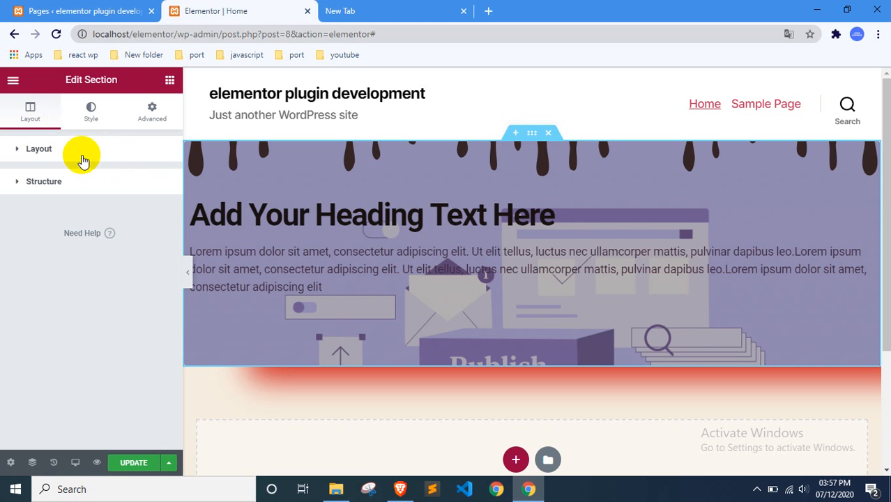